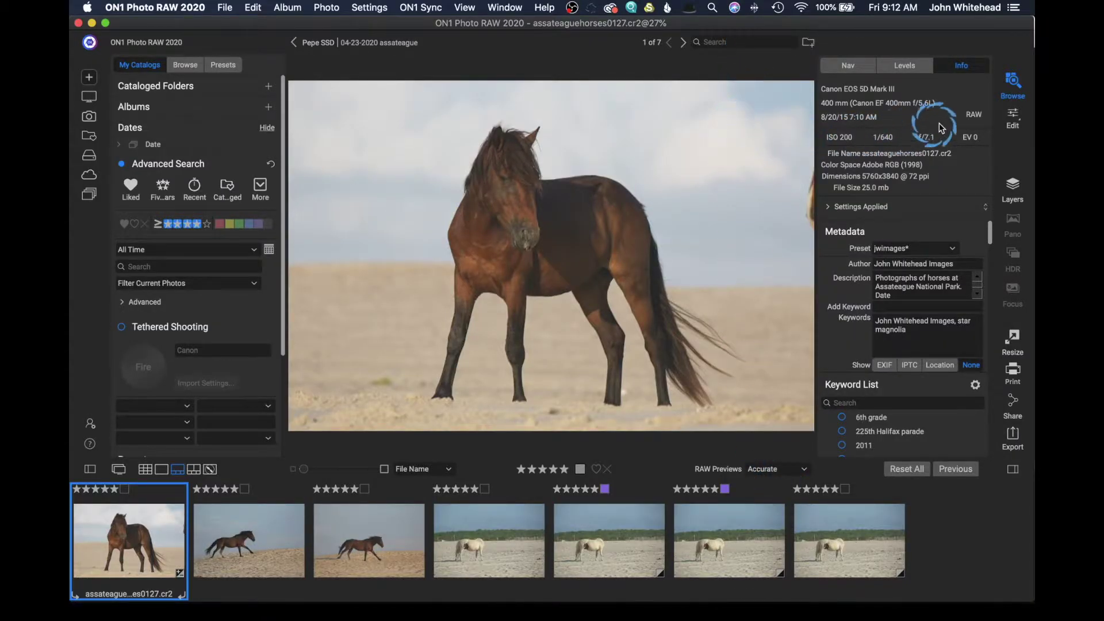
Open the selected standing-horse photo for editing, check the presets browser, and hide the filmstrip to enlarge the image.
click(1015, 121)
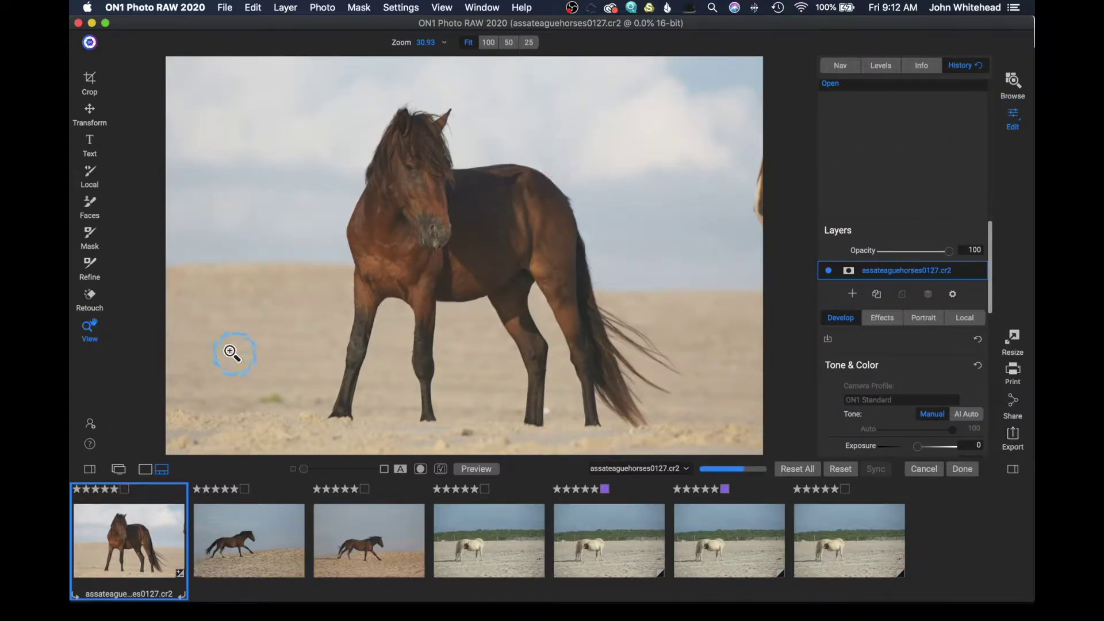
click(90, 470)
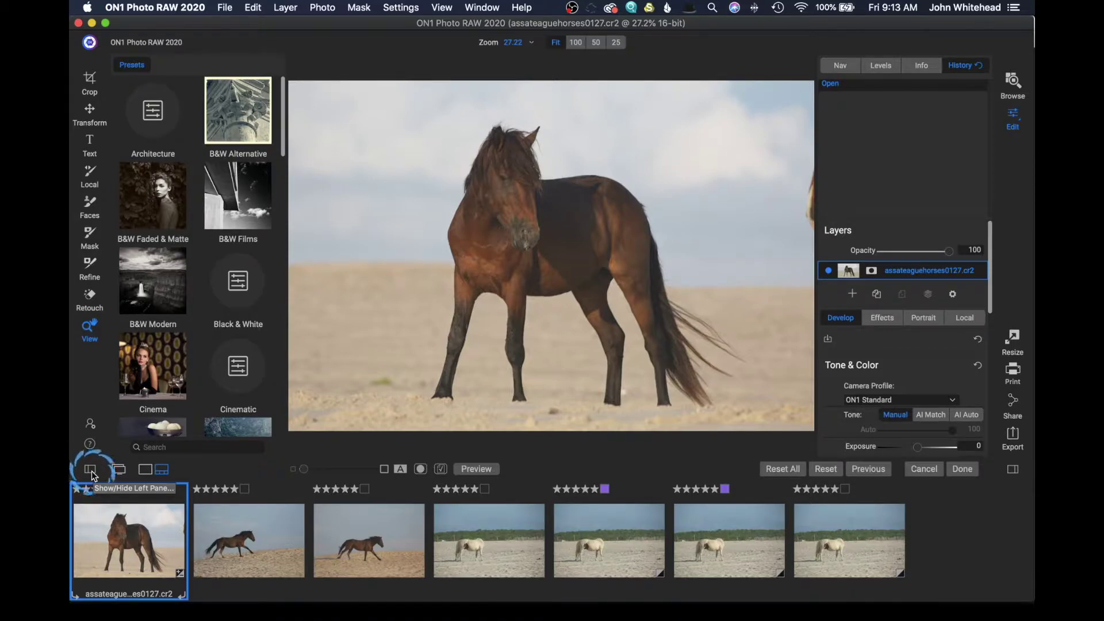
click(91, 471)
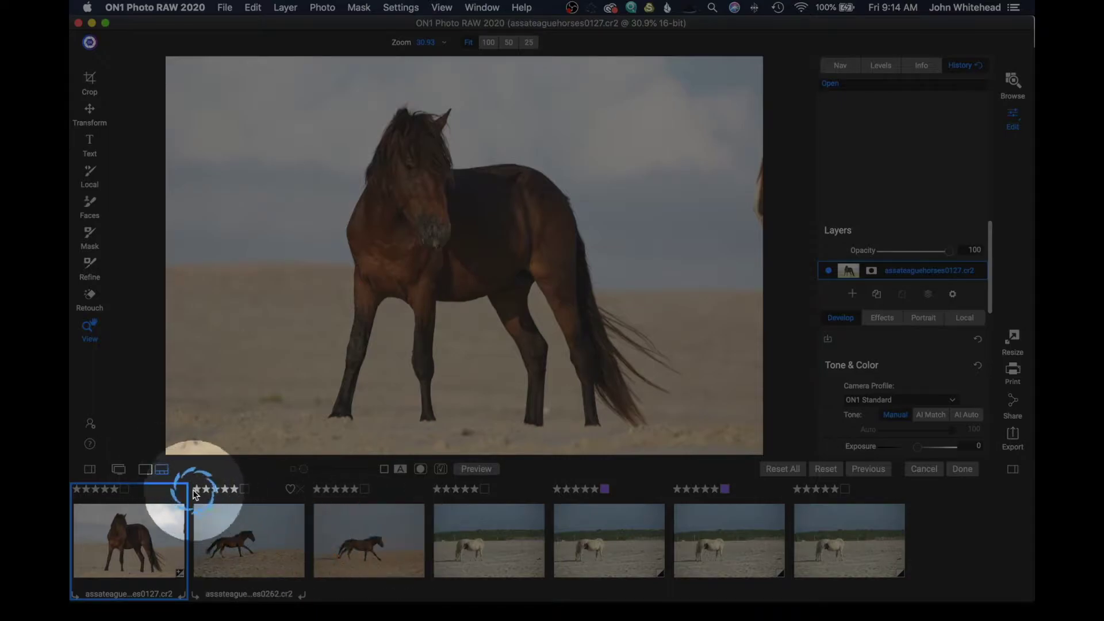
click(161, 469)
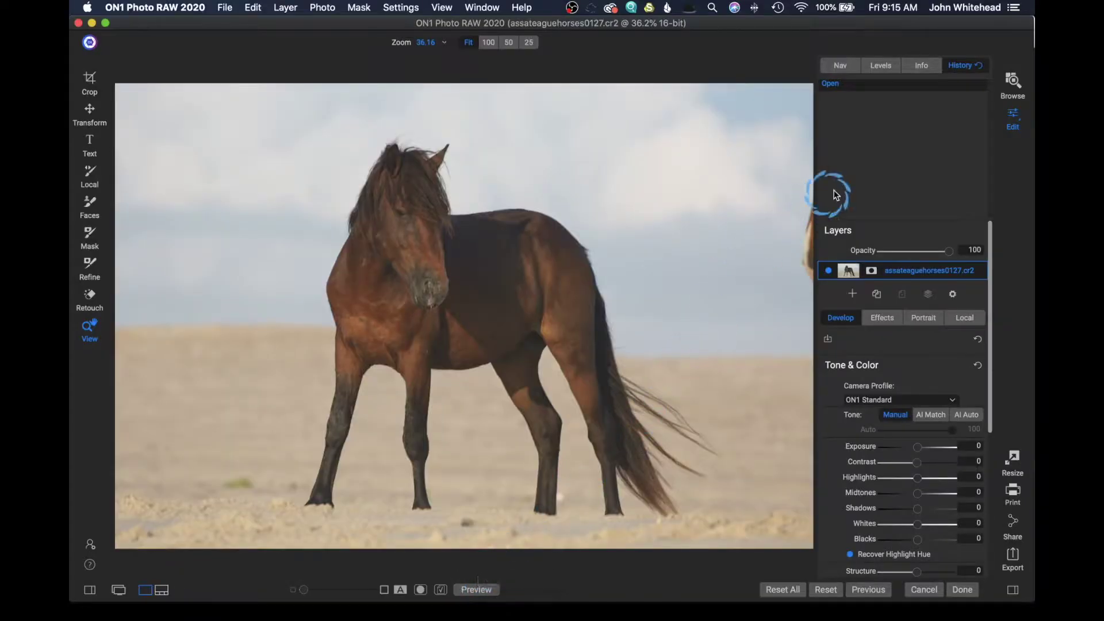
Review the photo's navigator preview, histogram and camera information, and leave the histogram displayed.
click(843, 67)
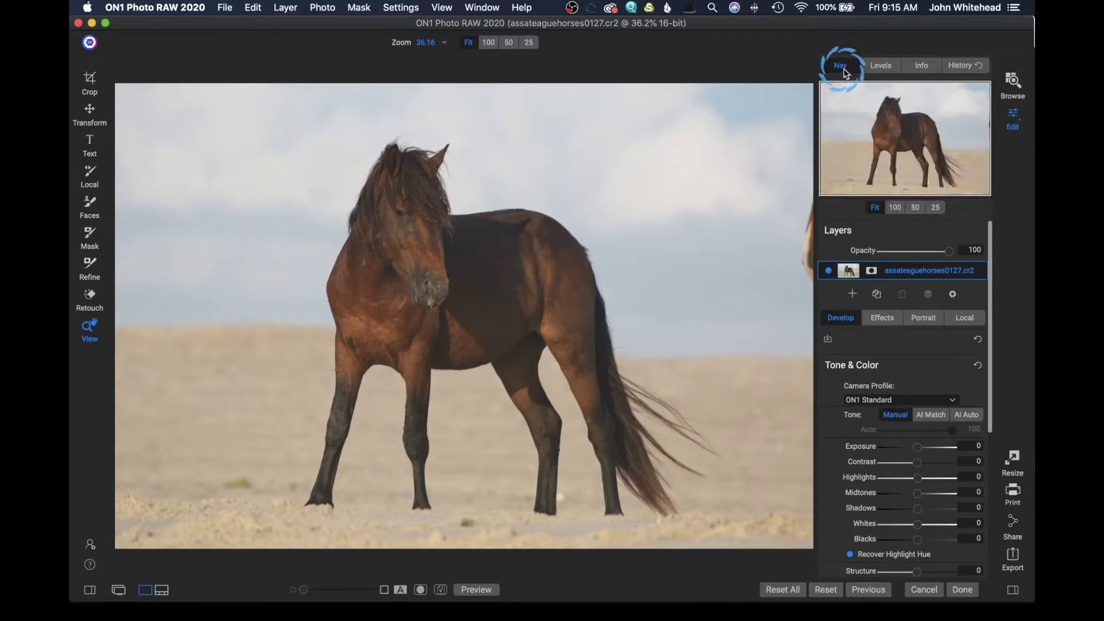
click(886, 118)
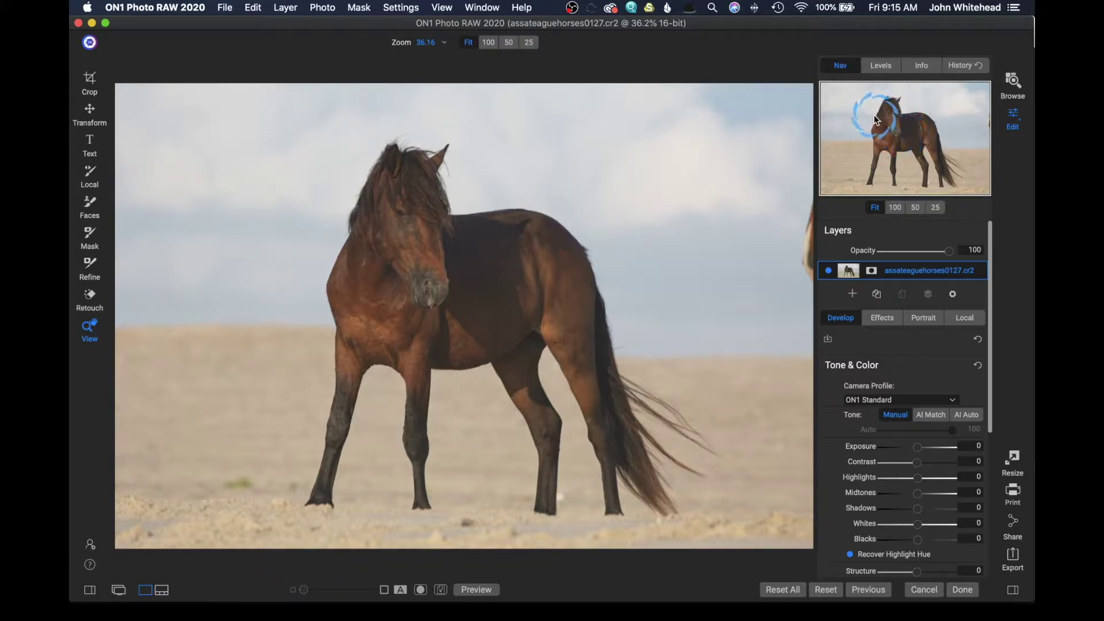
click(877, 71)
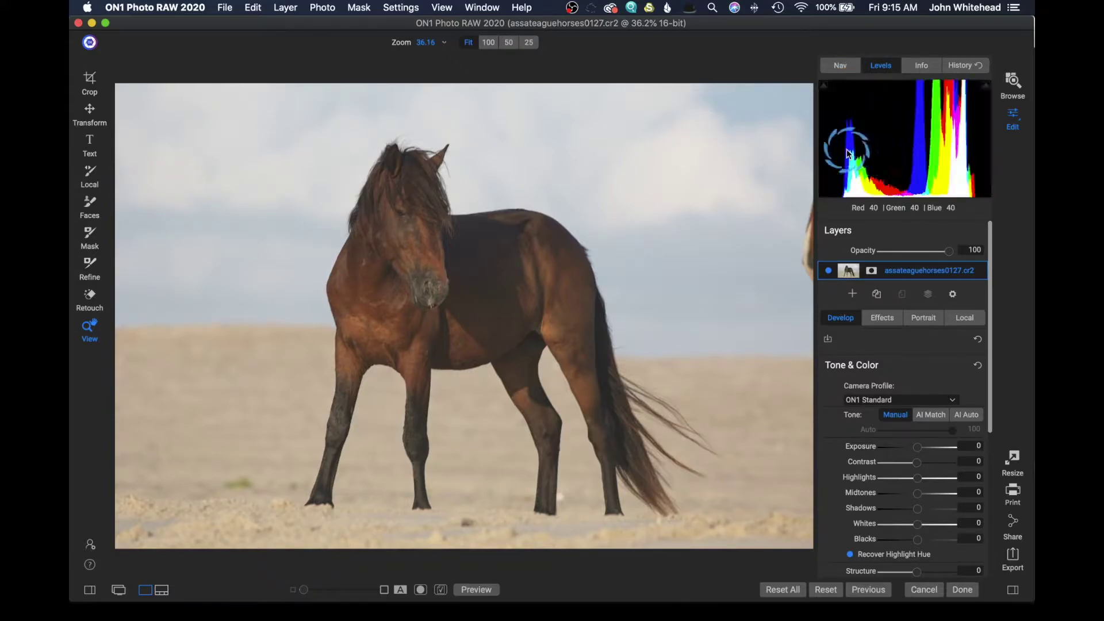
click(921, 66)
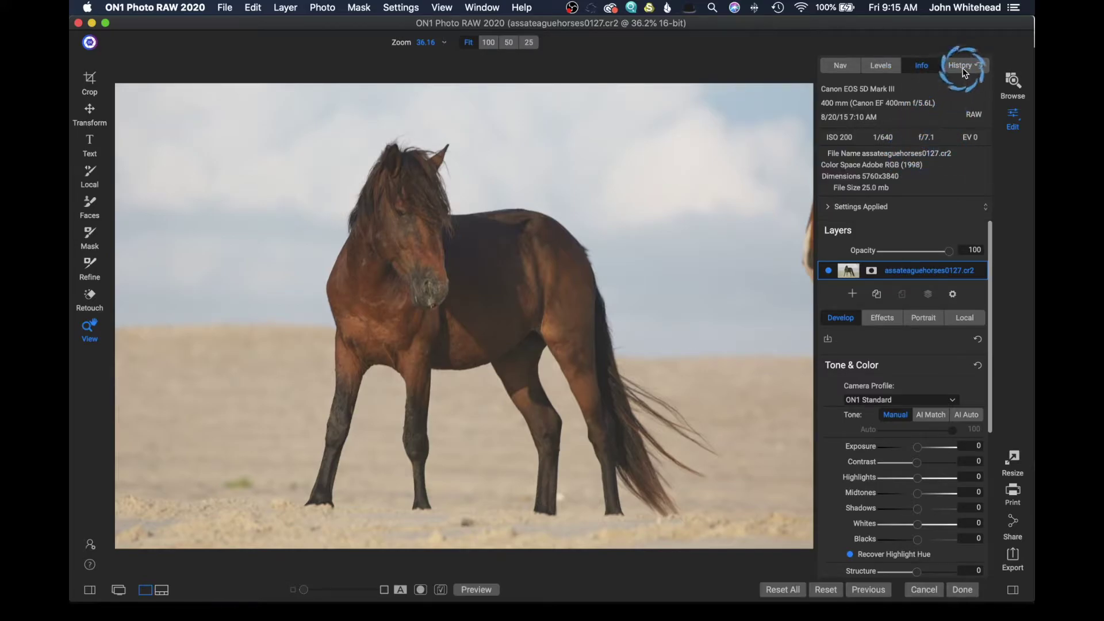
click(879, 68)
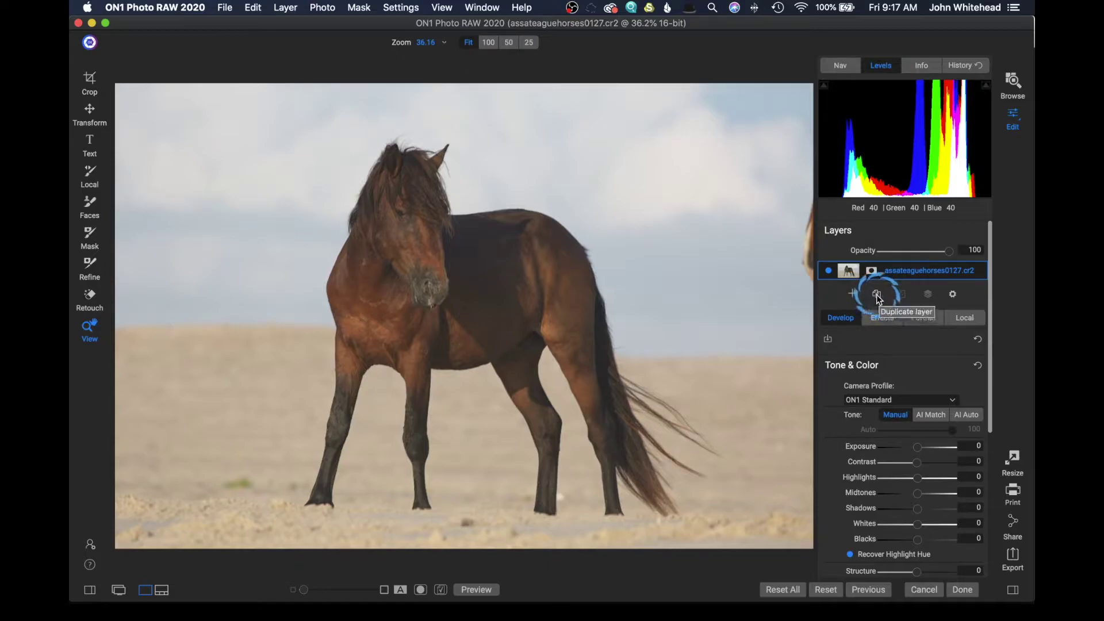
Examine the layer's blending modes and the Effects, Portrait and Local editing options, and return to the Develop settings.
click(953, 295)
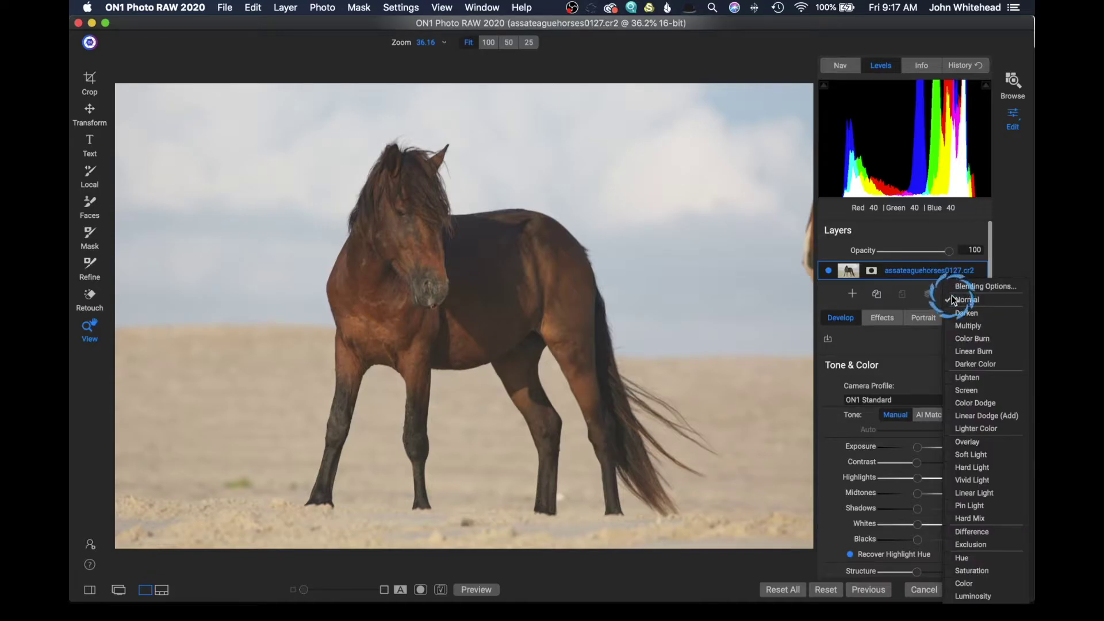
click(953, 299)
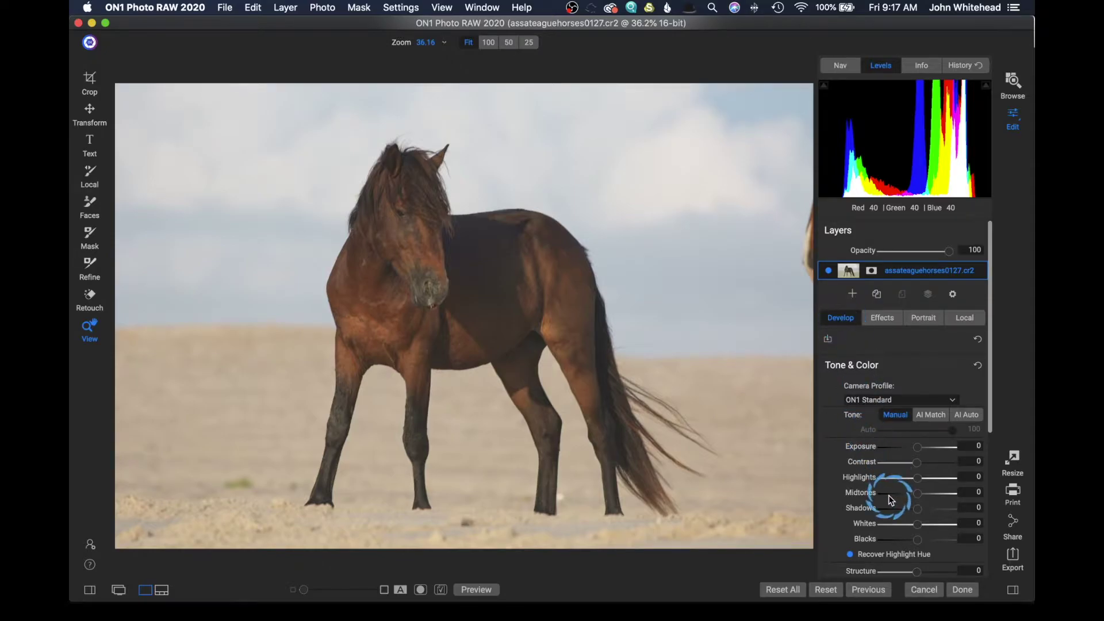
click(885, 317)
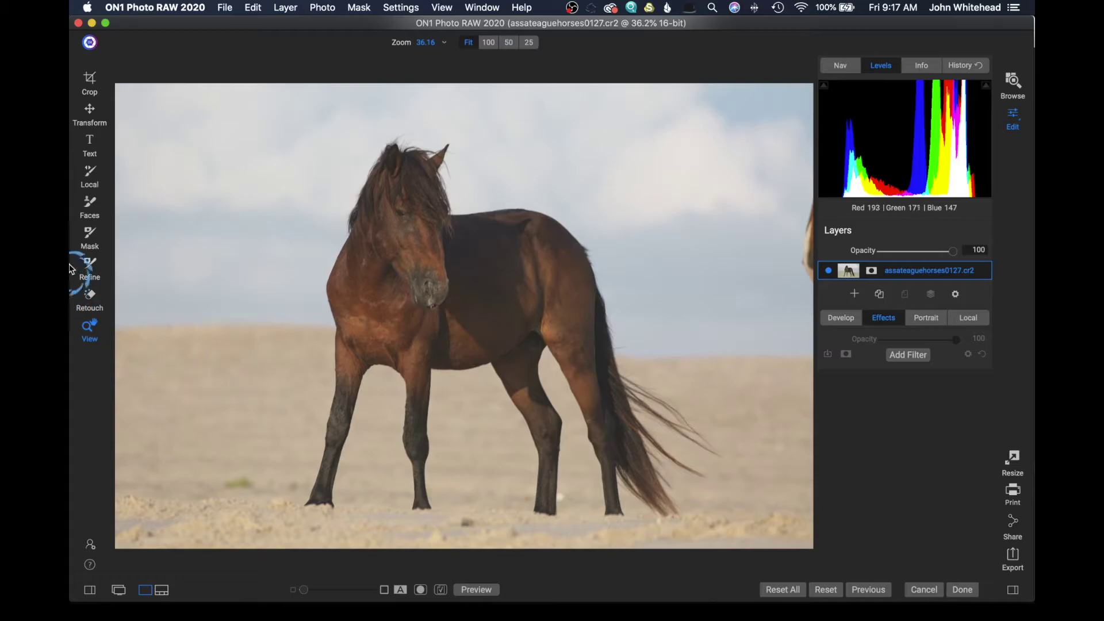
click(82, 585)
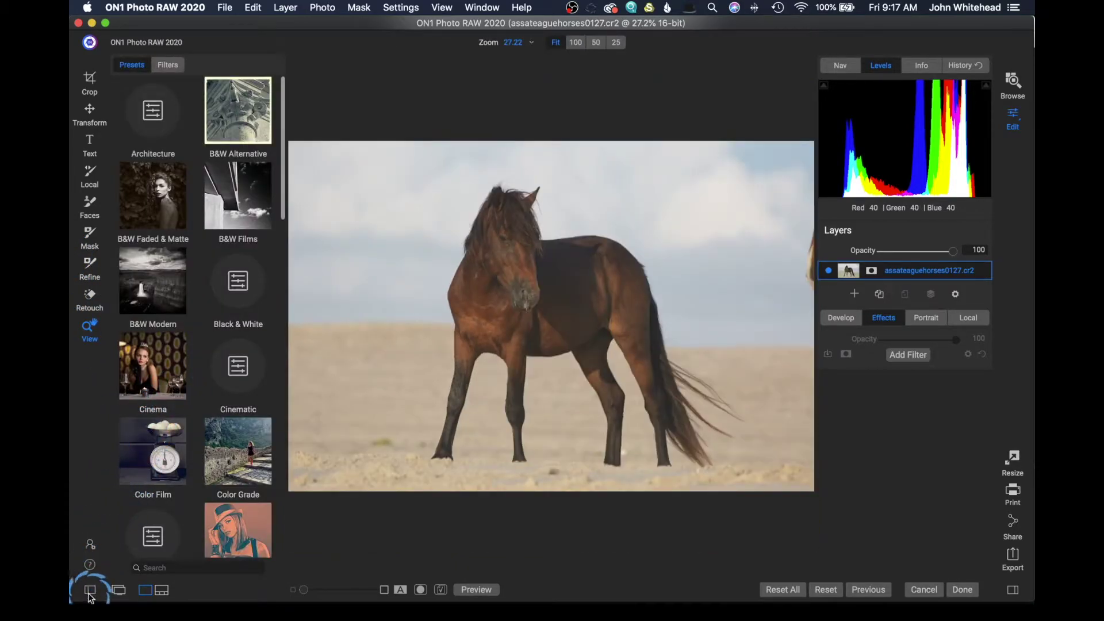
click(87, 589)
click(927, 318)
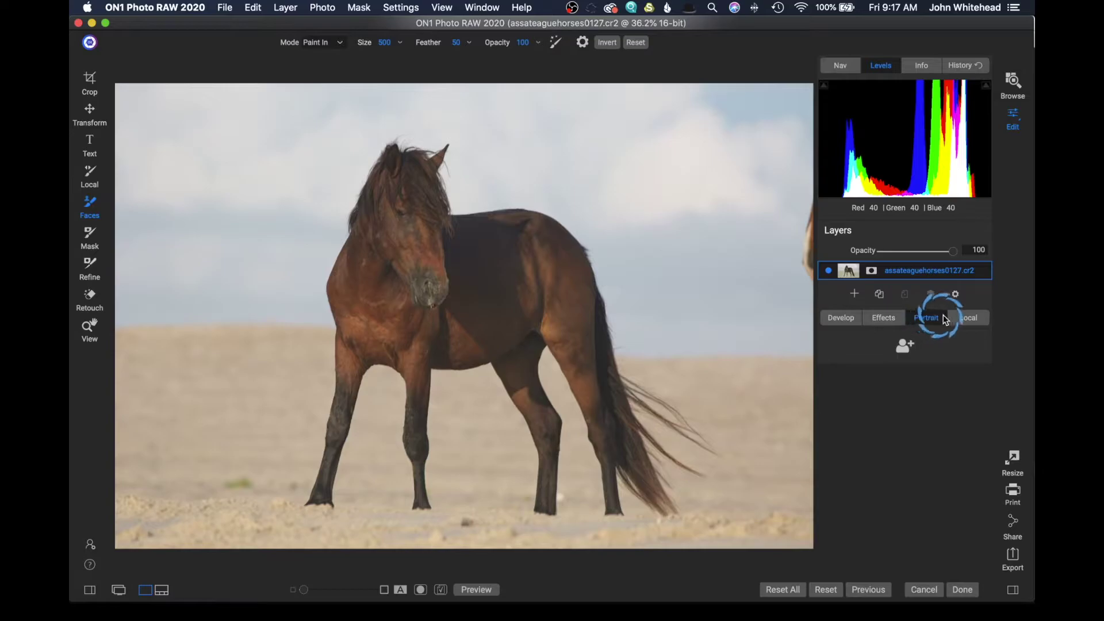
click(971, 318)
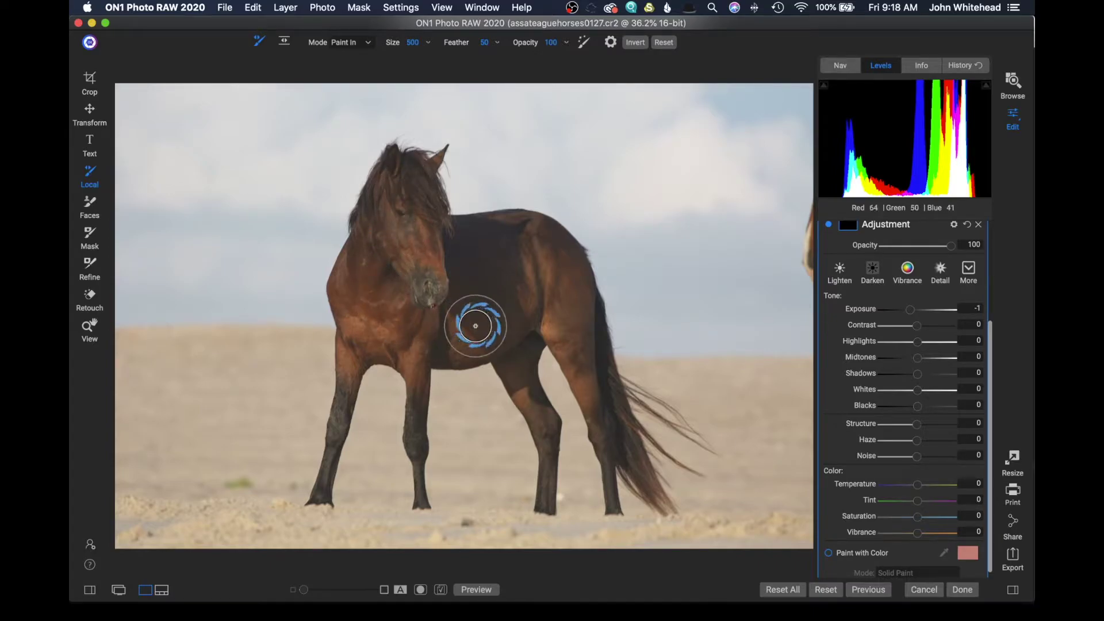
scroll(932, 299, up, 5)
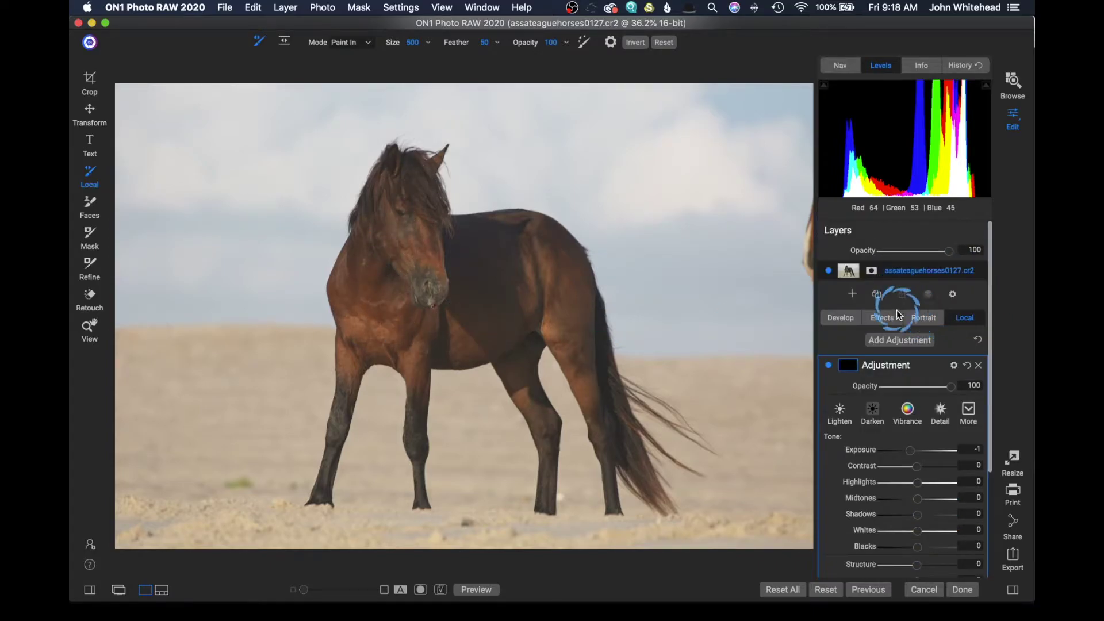
click(839, 319)
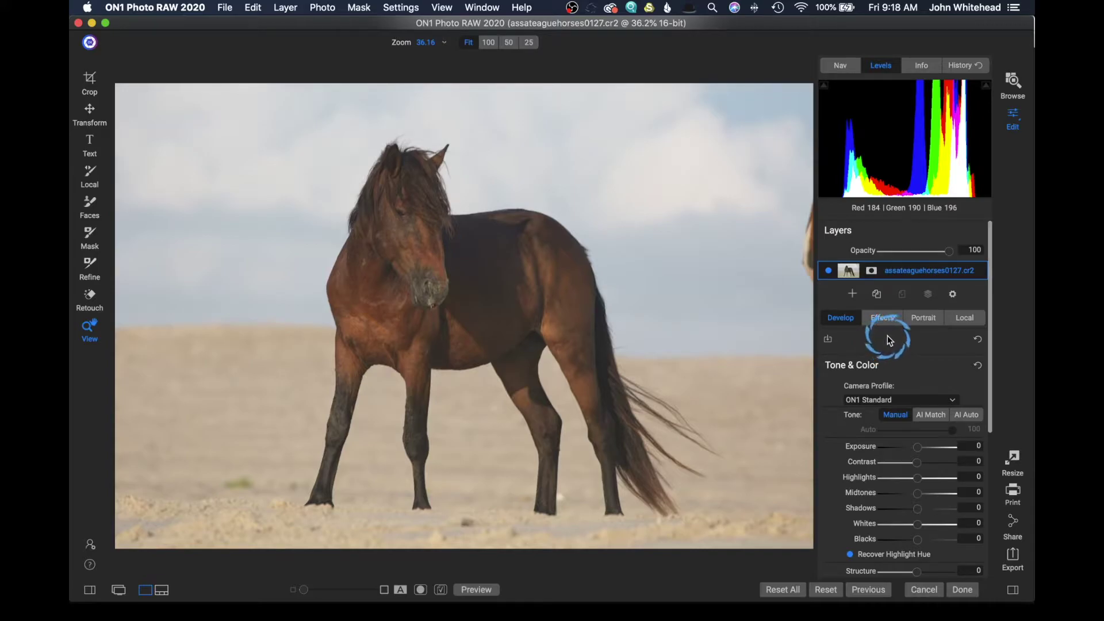
Try the ON1 Landscape camera profile on the photo and return to ON1 Standard.
scroll(927, 319, down, 3)
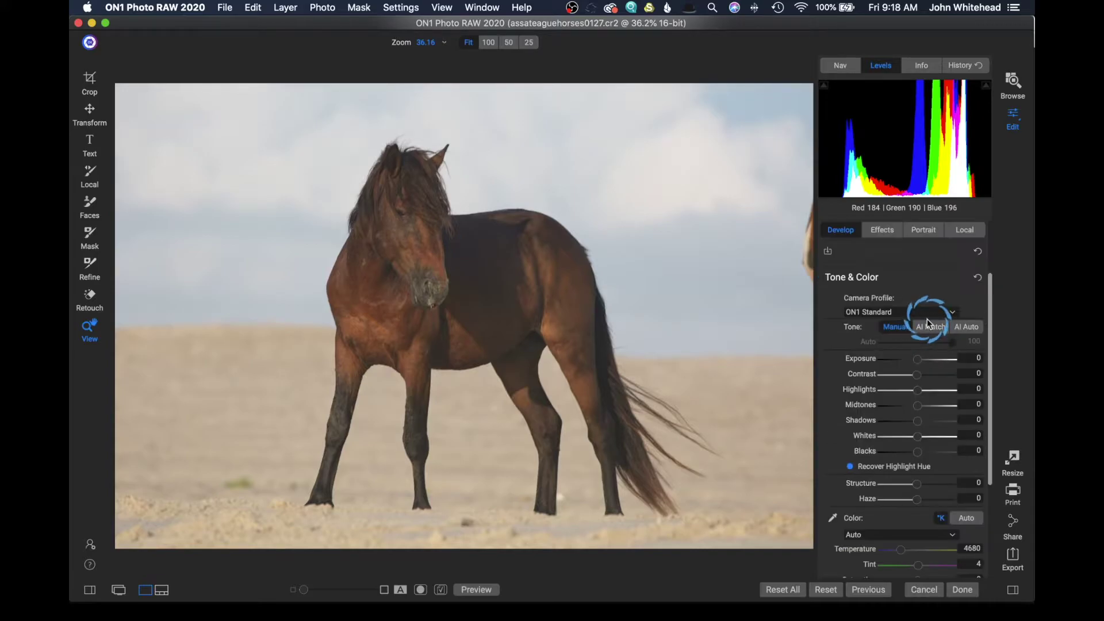
click(888, 312)
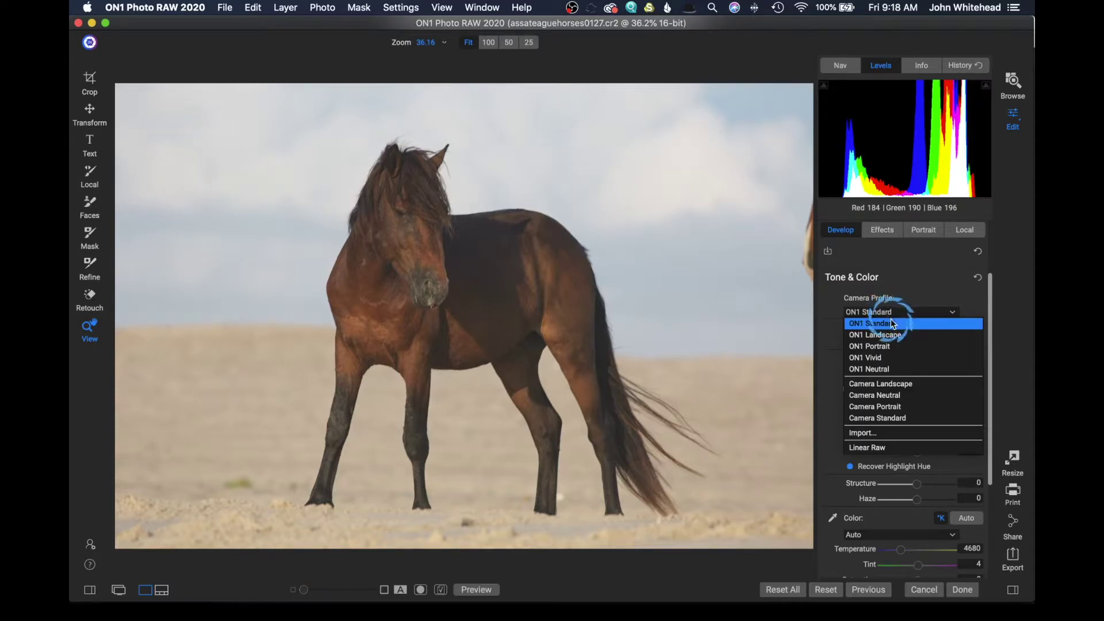
click(891, 332)
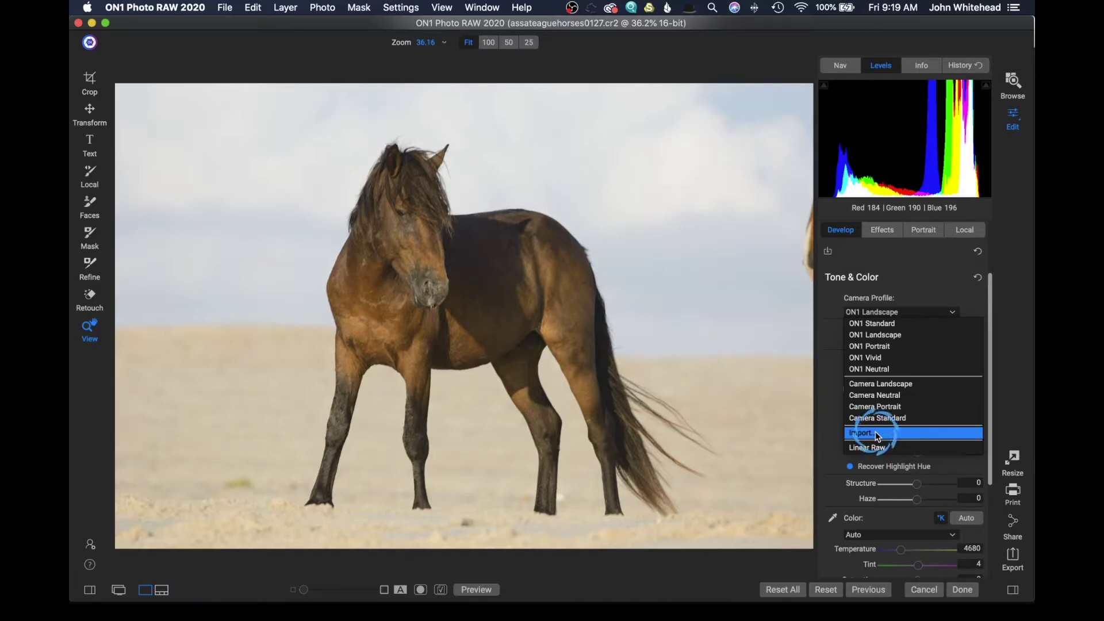
click(877, 321)
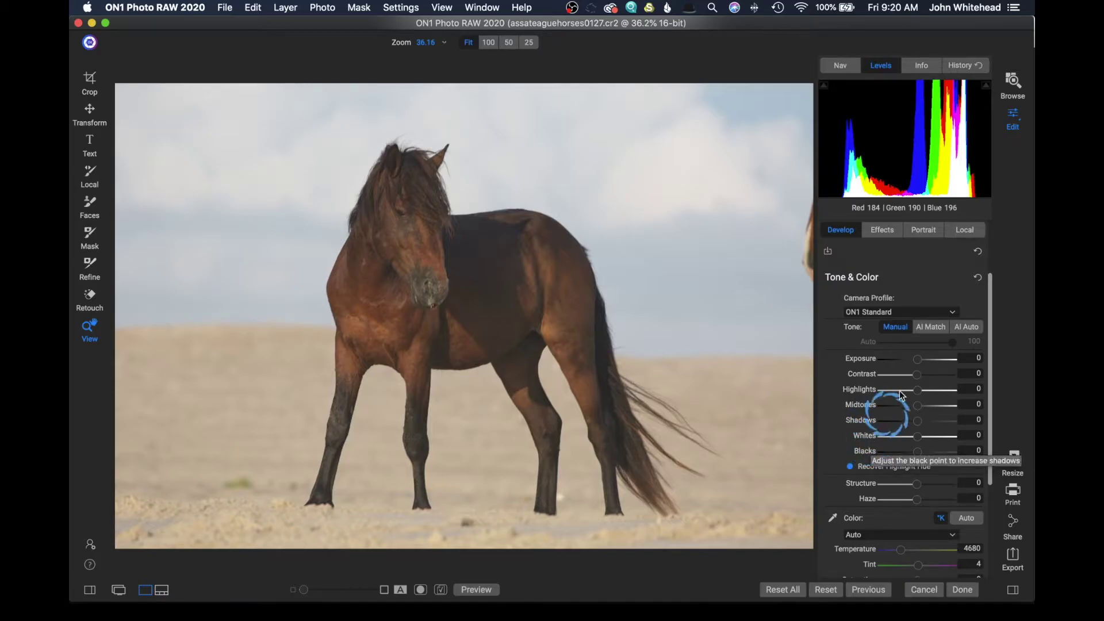
Try AI Match and AI Auto toning with the auto amount at 88, and switch the tone back to Manual.
click(931, 326)
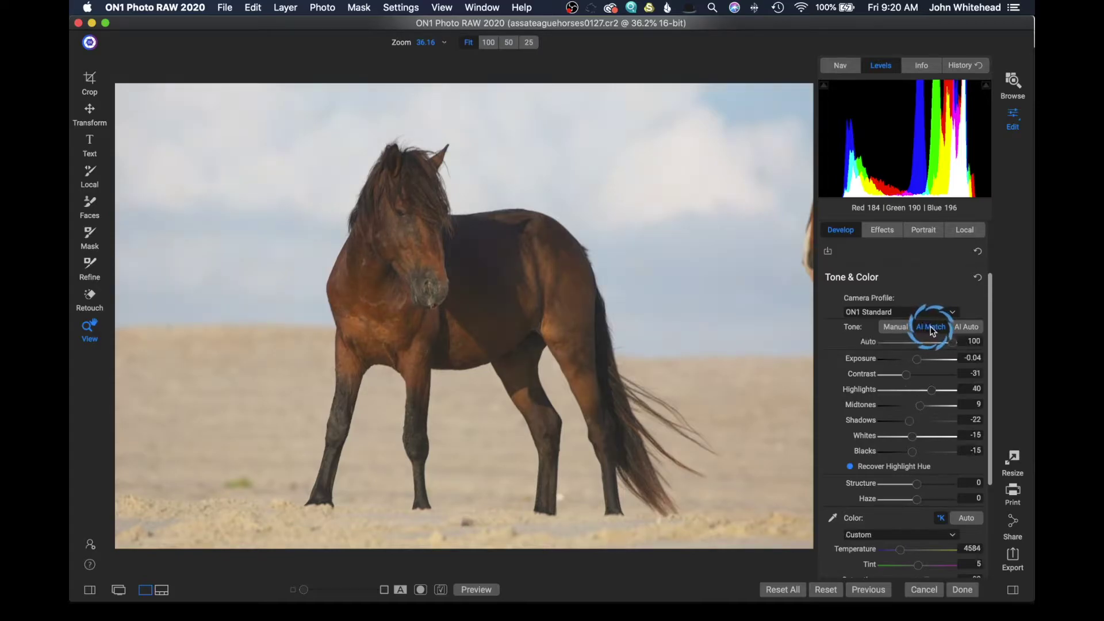
click(969, 327)
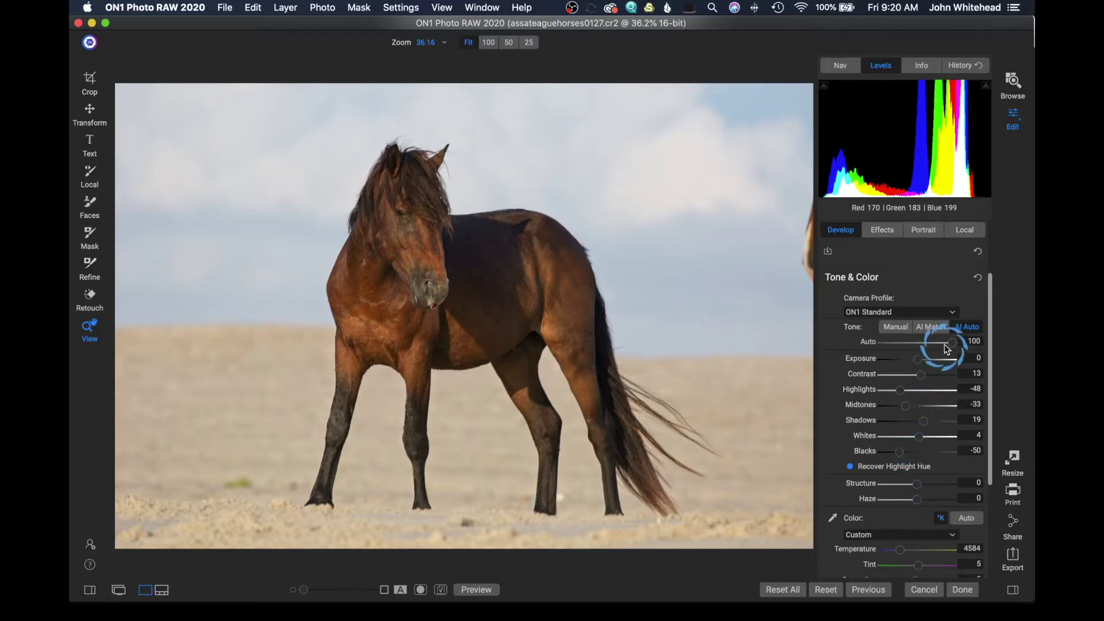
drag(946, 347, 945, 348)
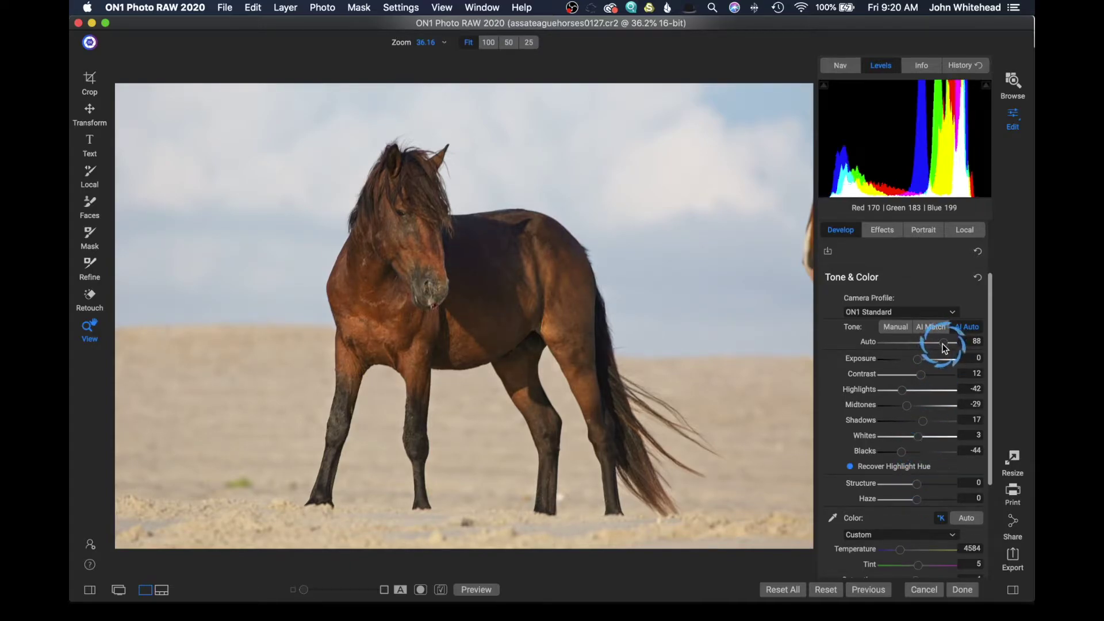
click(900, 329)
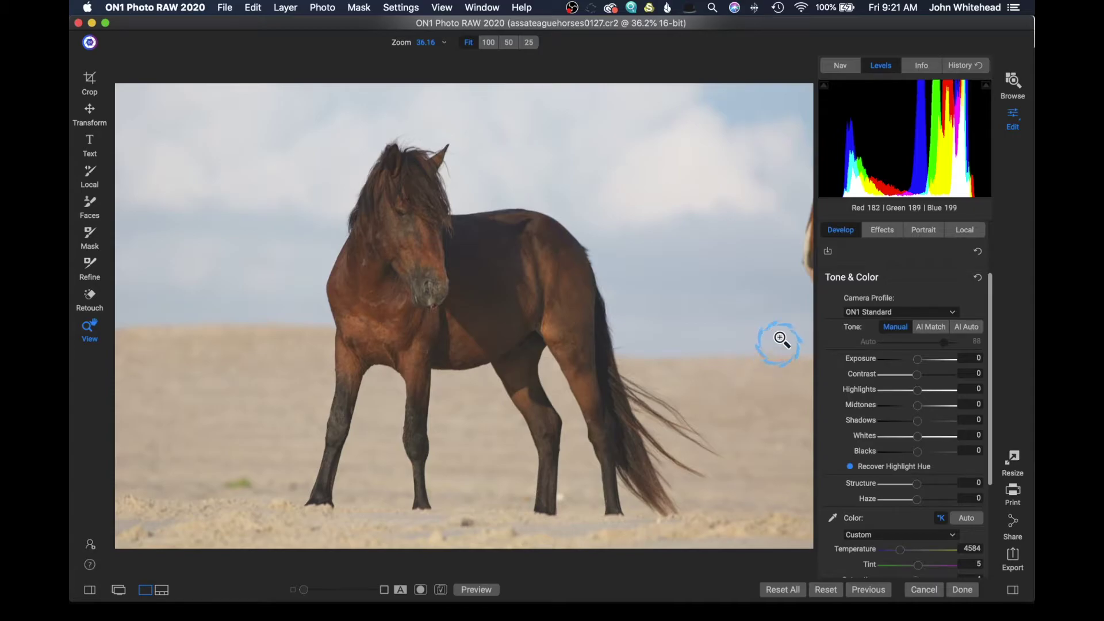
Apply the Auto white balance preset in the photo's color settings.
scroll(927, 411, down, 2)
scroll(927, 411, down, 5)
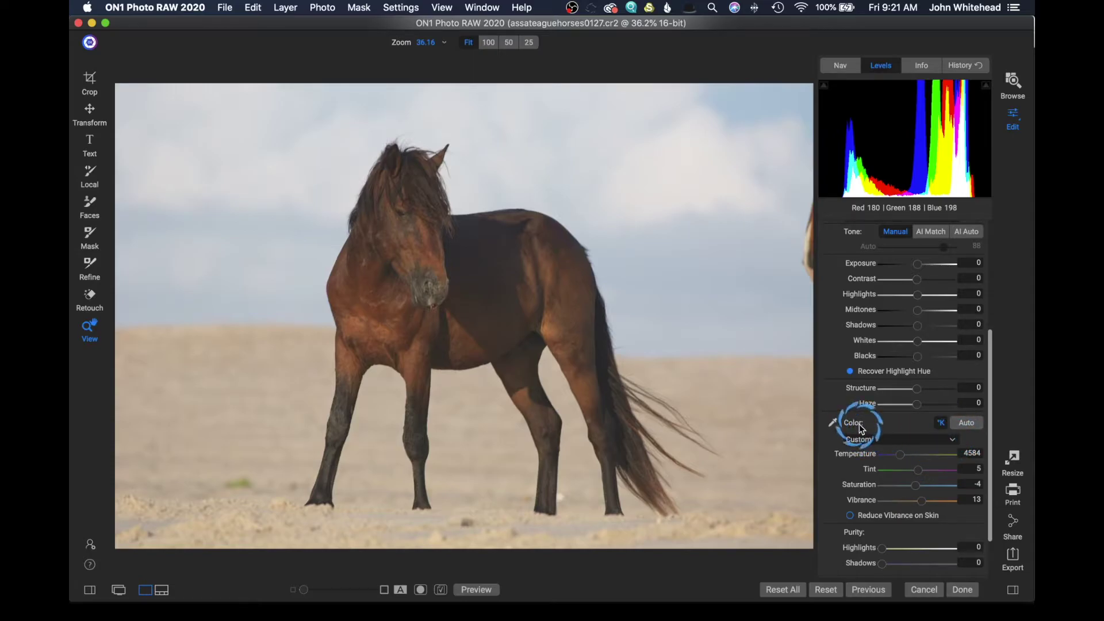
scroll(895, 451, up, 10)
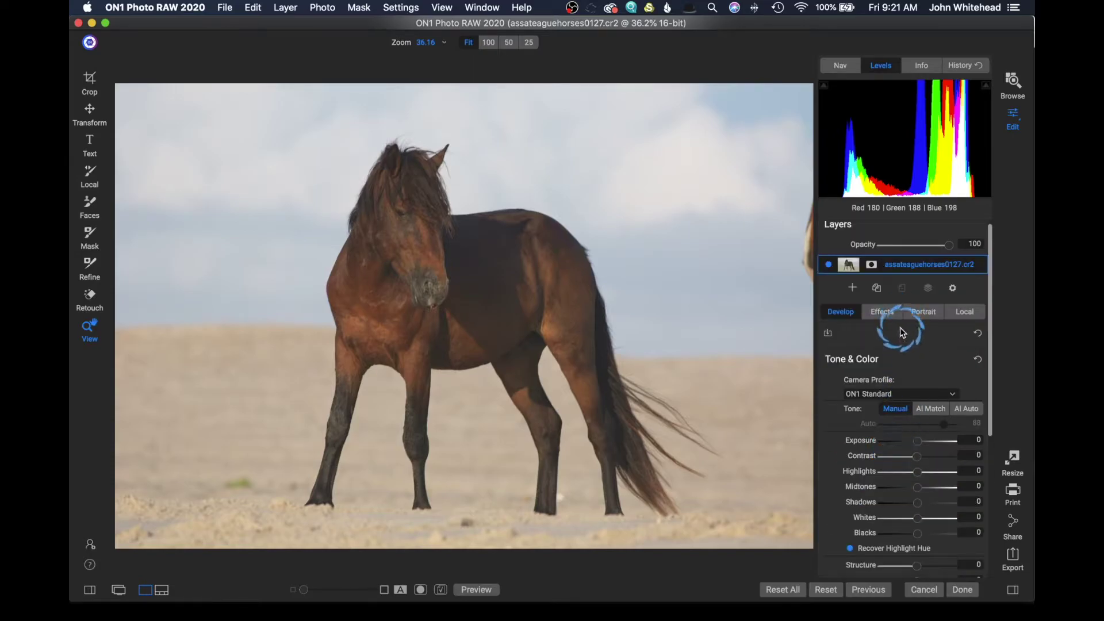
scroll(909, 396, down, 8)
scroll(909, 396, down, 4)
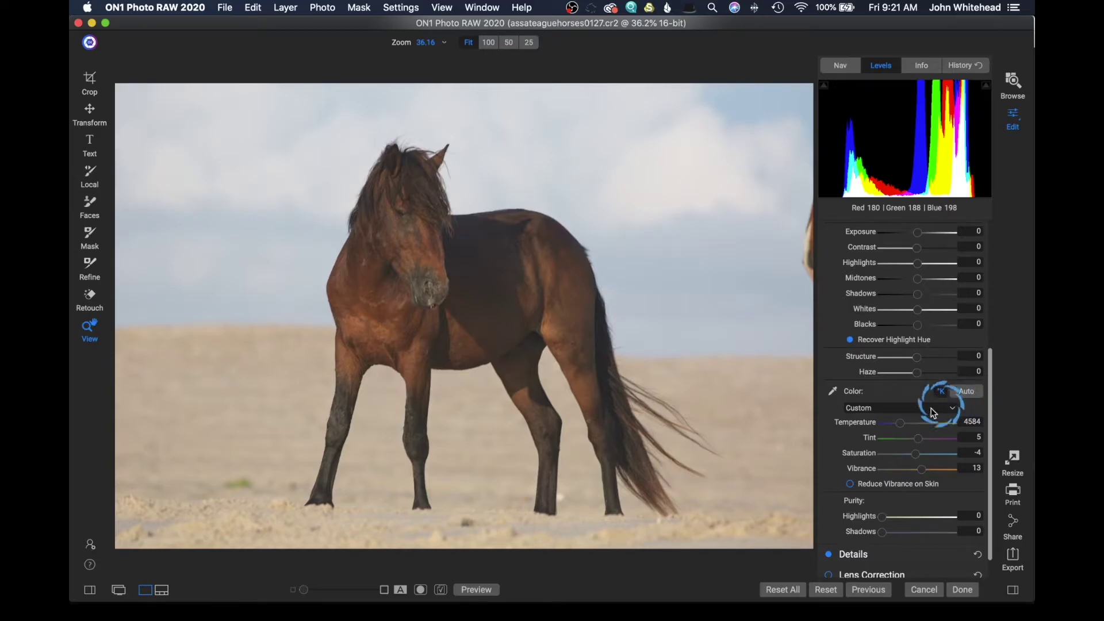
click(903, 409)
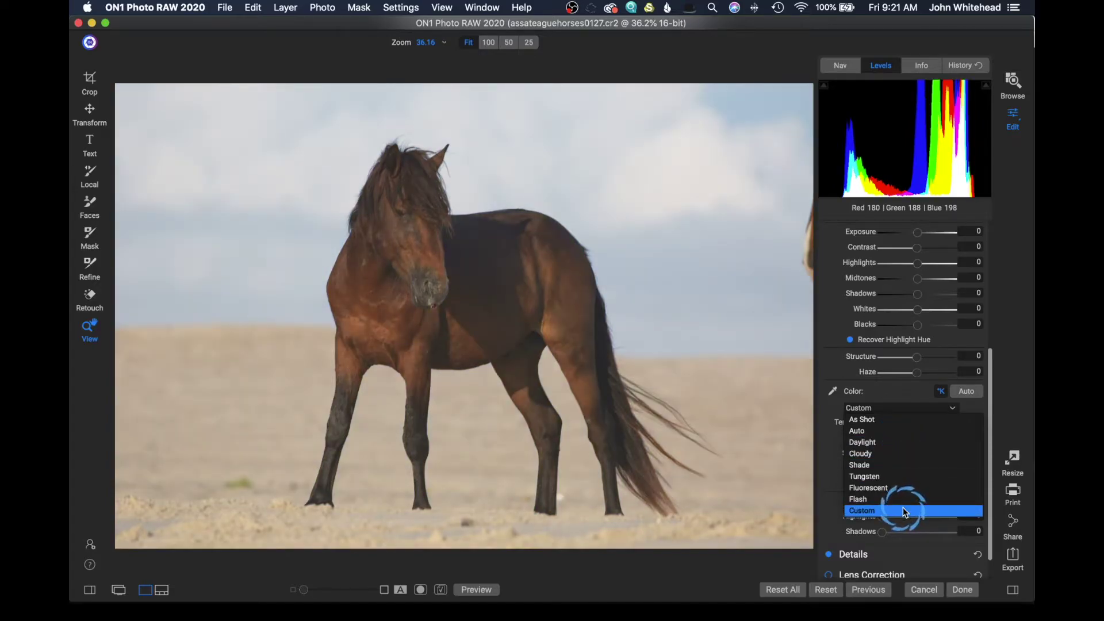
click(882, 430)
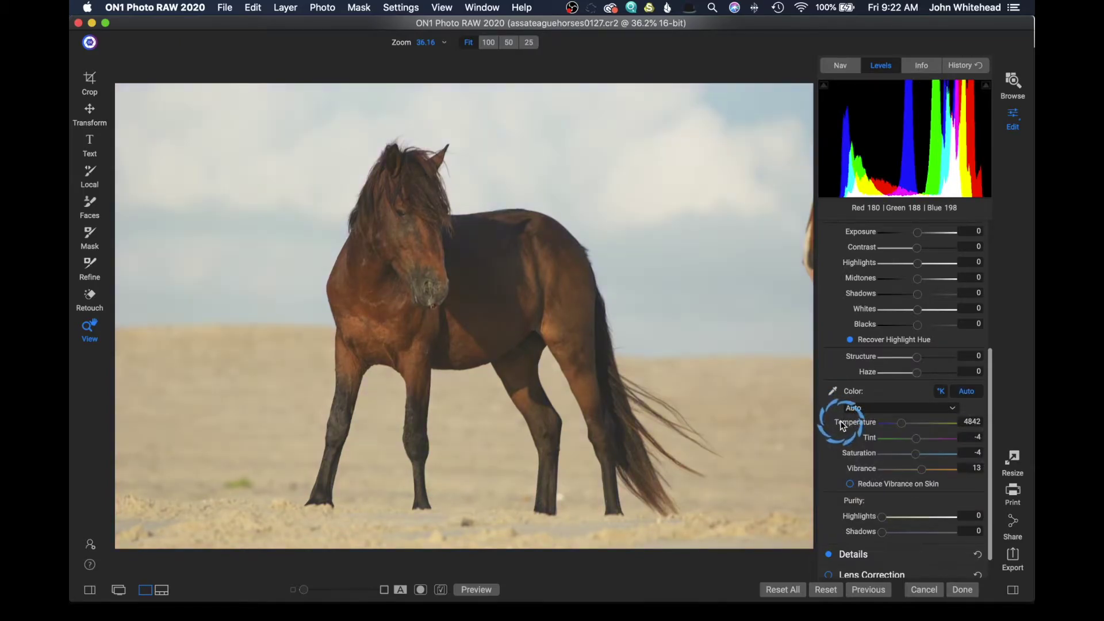
Set the white balance to As Shot and adjust the color temperature to 4688.
scroll(887, 447, up, 2)
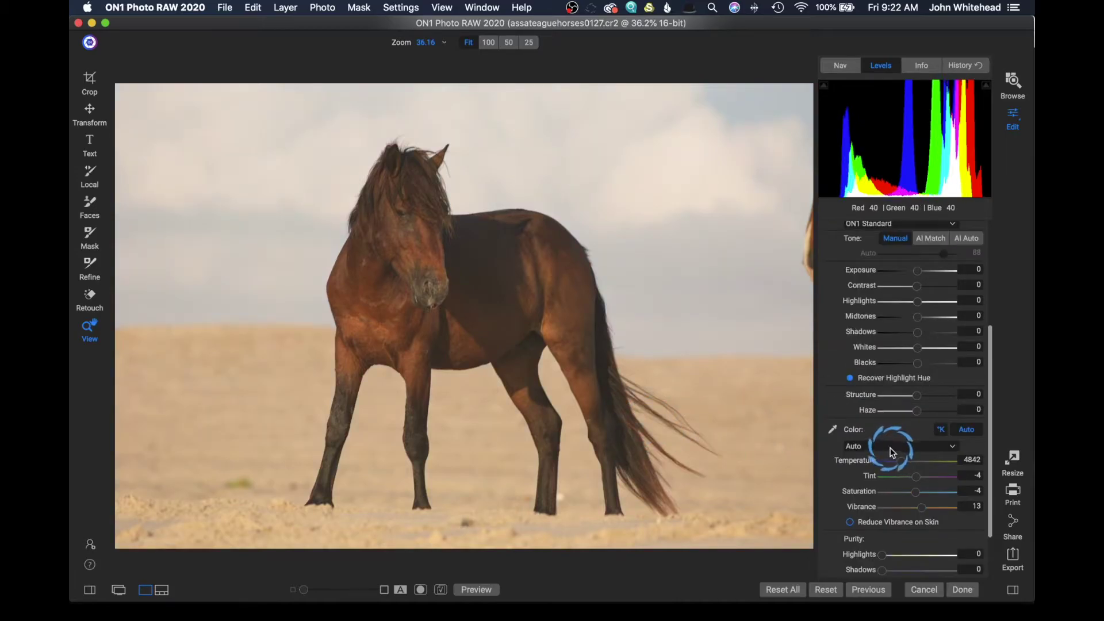
click(891, 452)
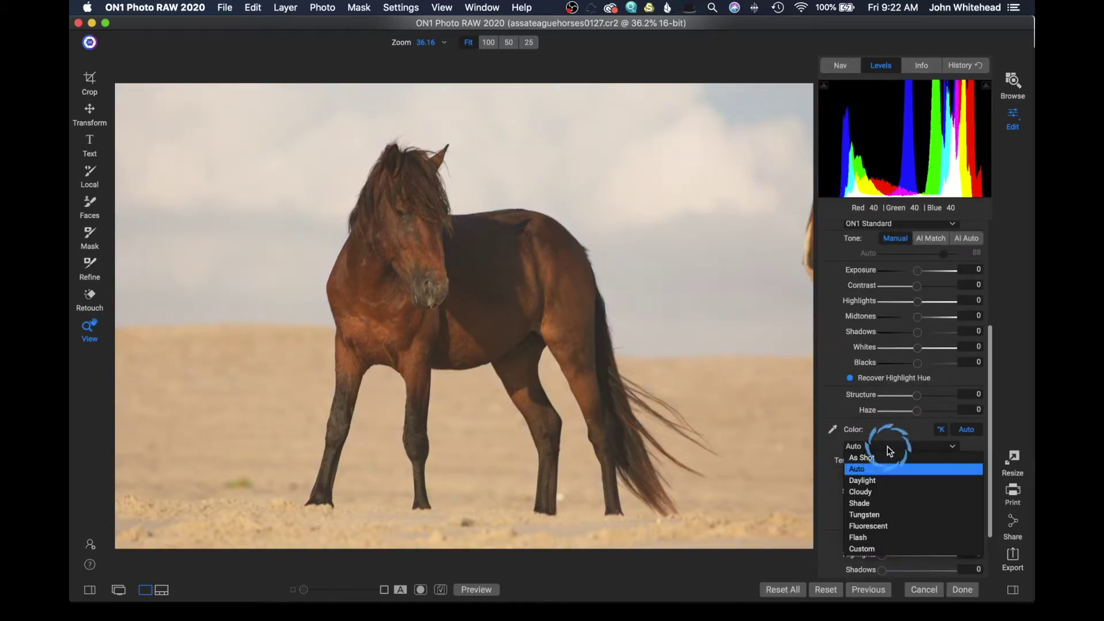
click(869, 462)
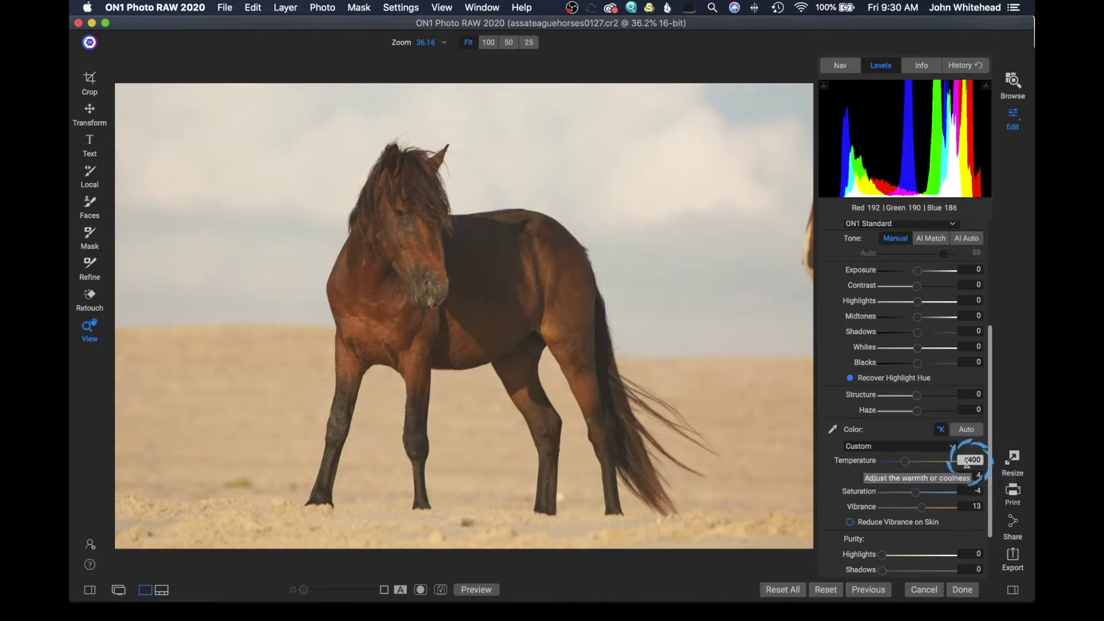
drag(905, 462, 900, 463)
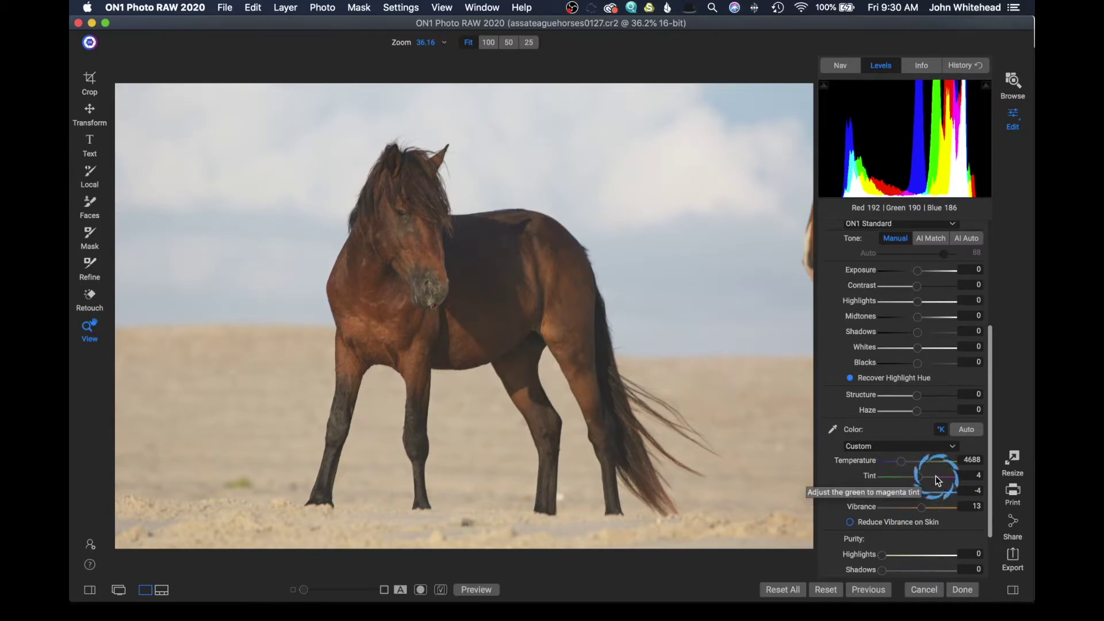
click(962, 493)
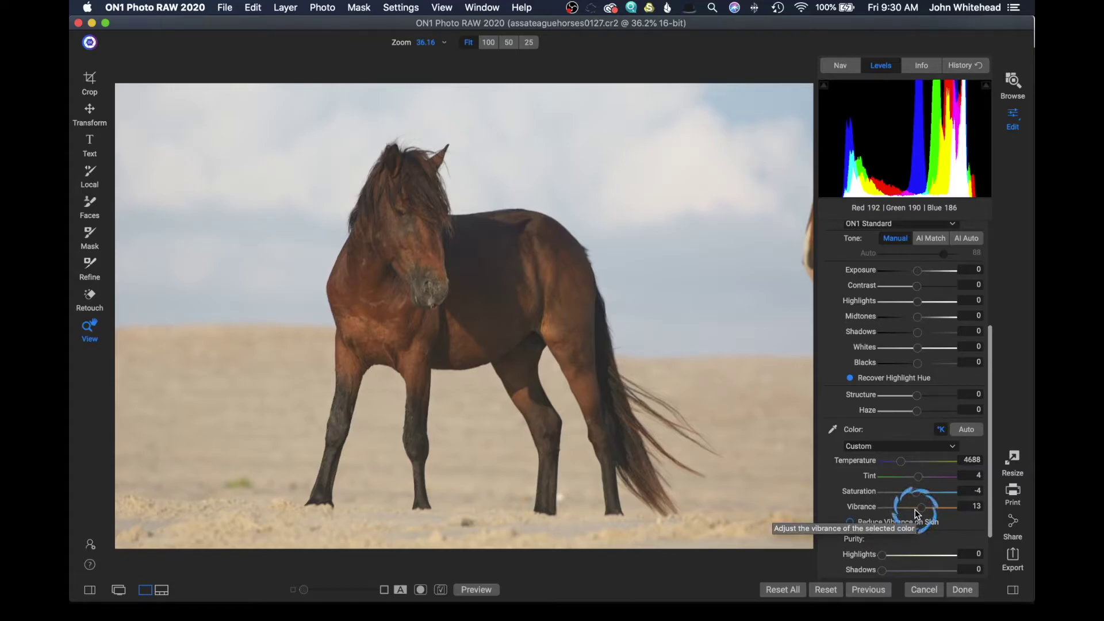
Try the Reduce Vibrance on Skin option in the color settings and turn it back off.
scroll(835, 461, down, 3)
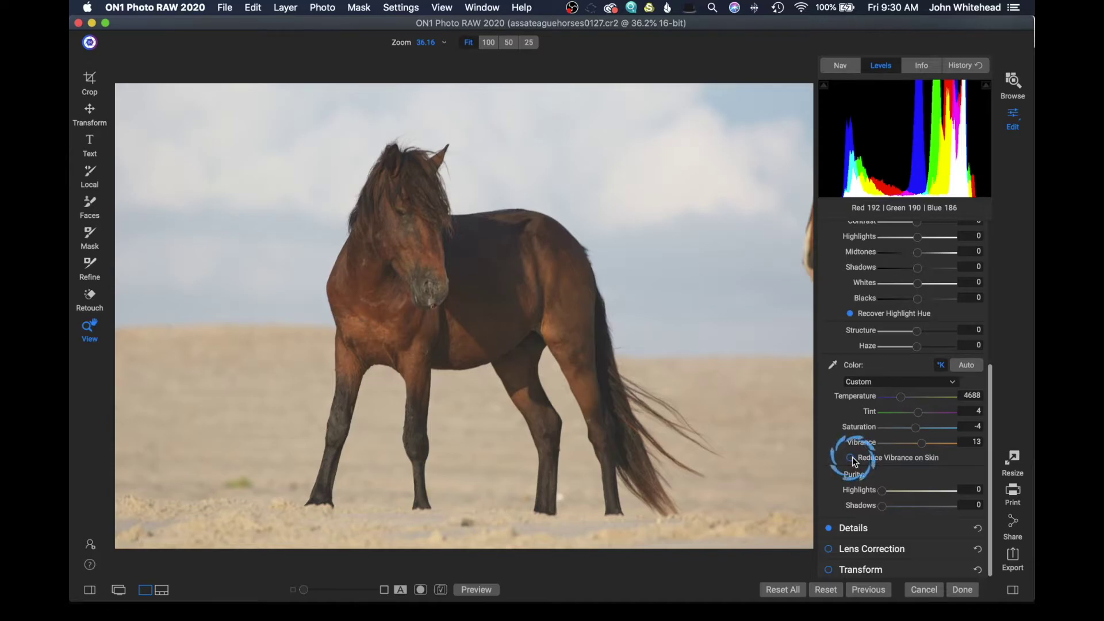
click(852, 459)
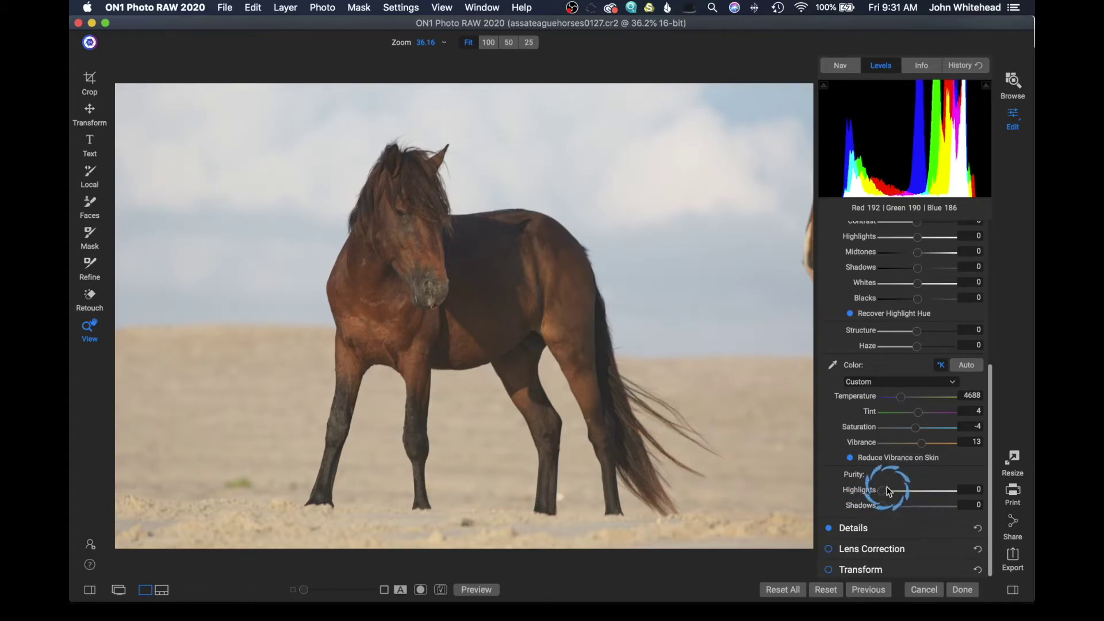
click(851, 458)
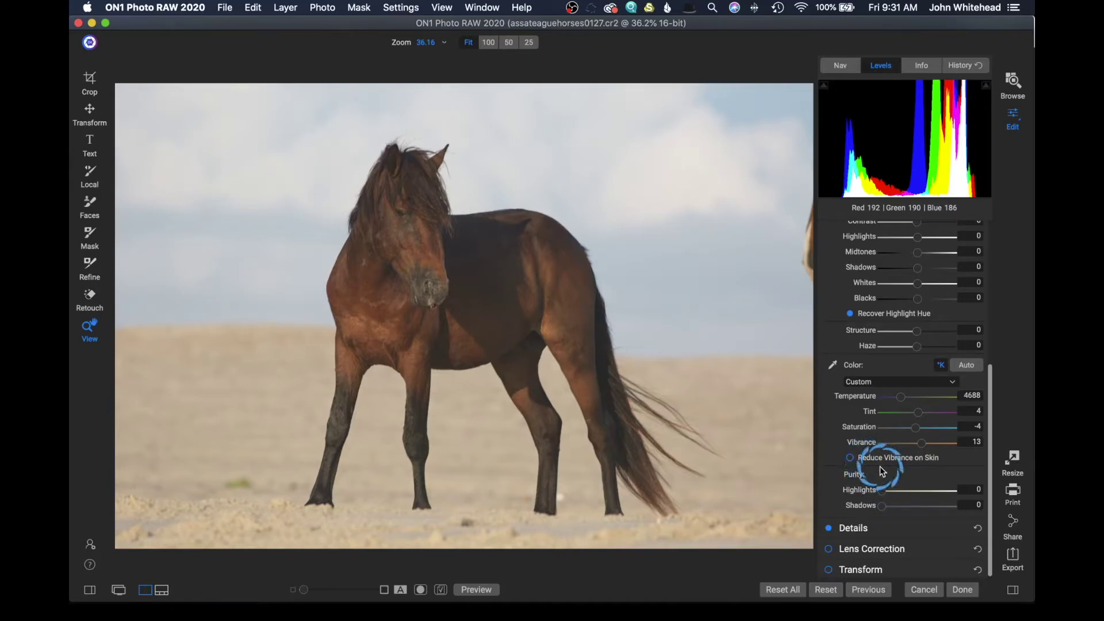
Look over the sharpening and noise reduction settings in Details and enable Lens Correction for the photo.
click(961, 528)
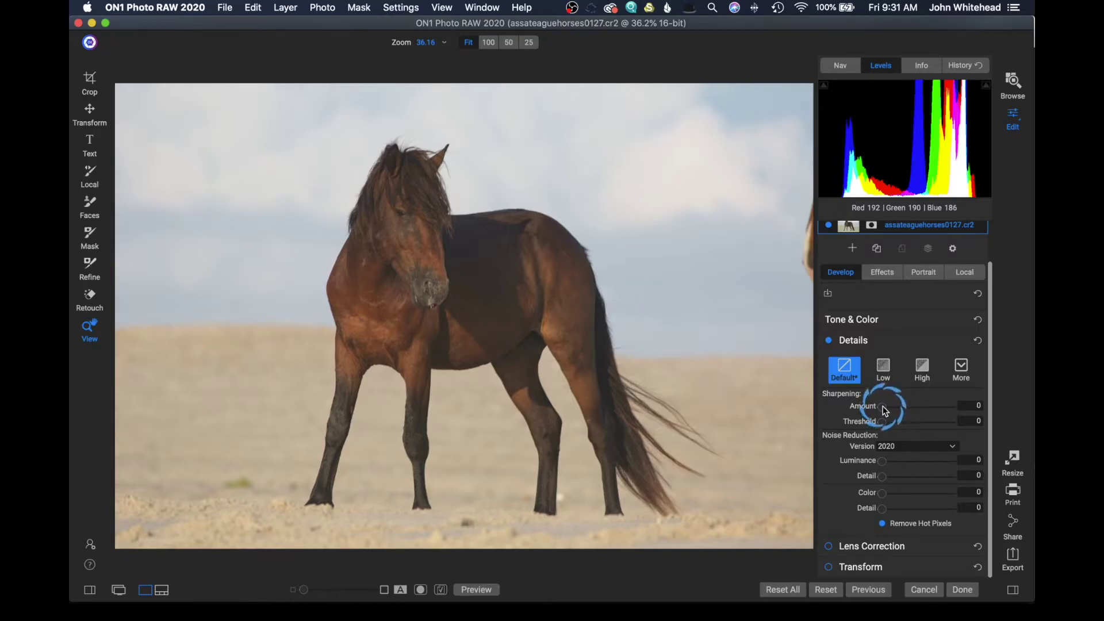
click(960, 340)
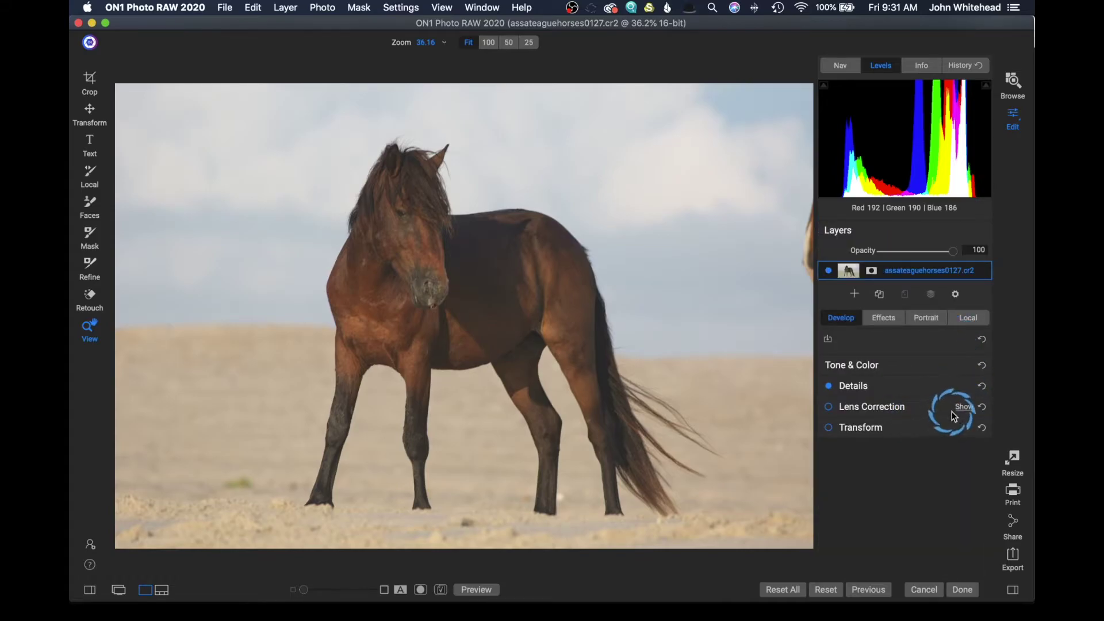
click(962, 407)
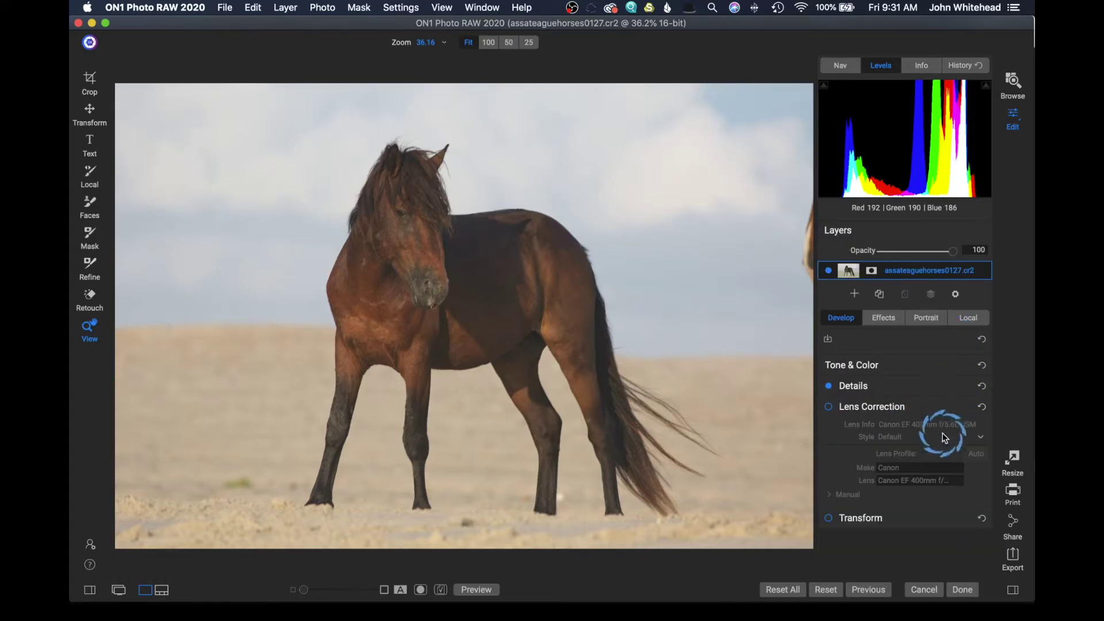
click(932, 482)
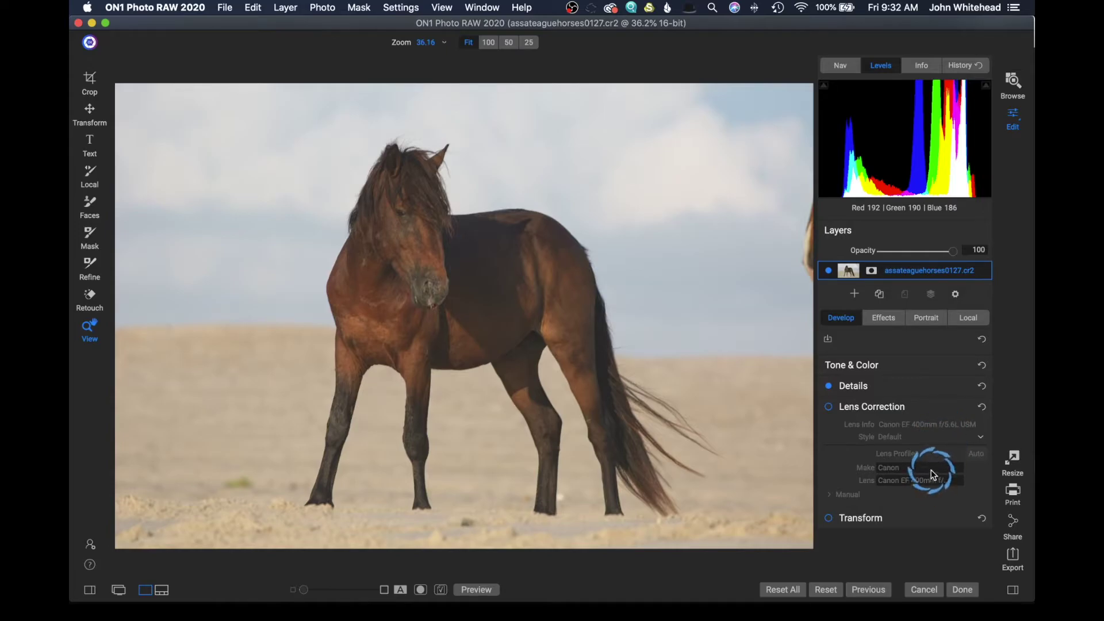
click(830, 408)
click(902, 453)
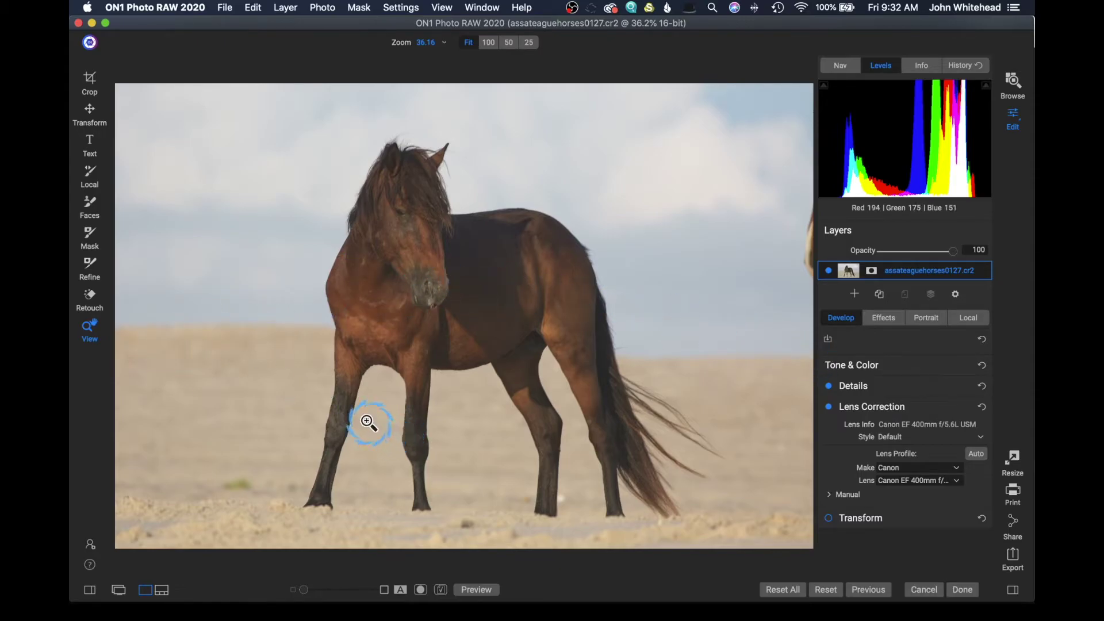
Review the manual lens correction controls for distortion, color fringe and fall-off.
click(832, 493)
scroll(864, 473, down, 3)
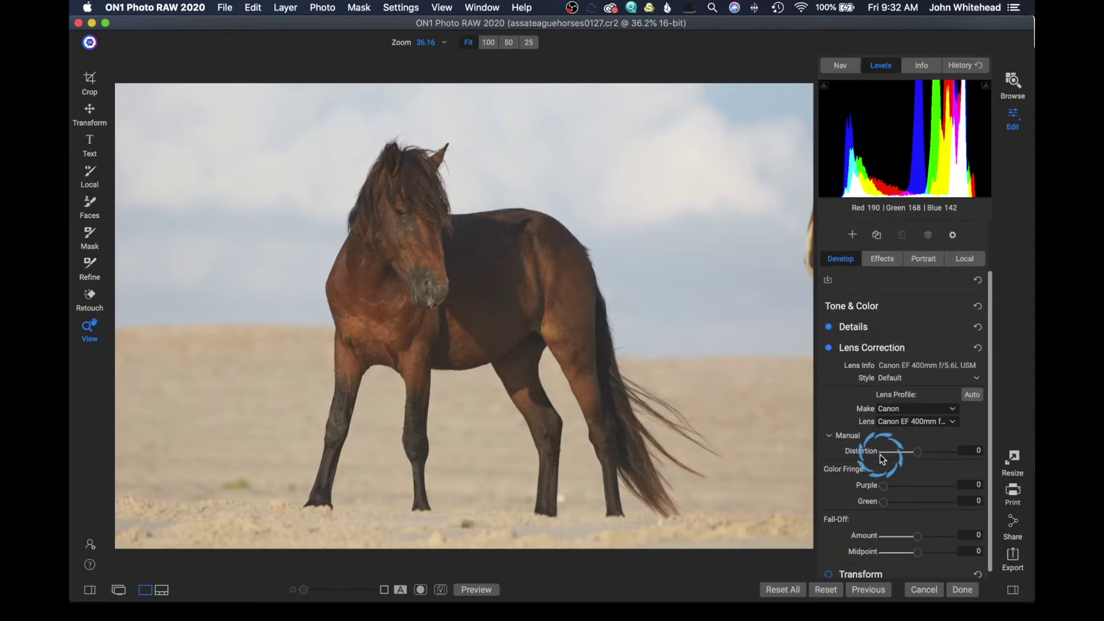
scroll(910, 459, down, 1)
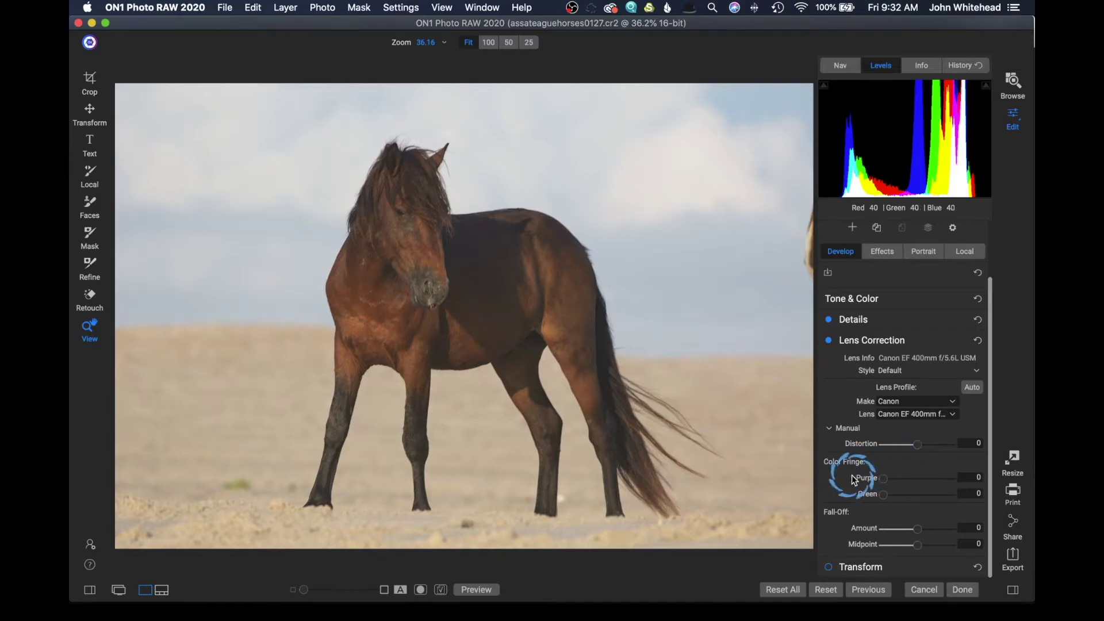
click(966, 477)
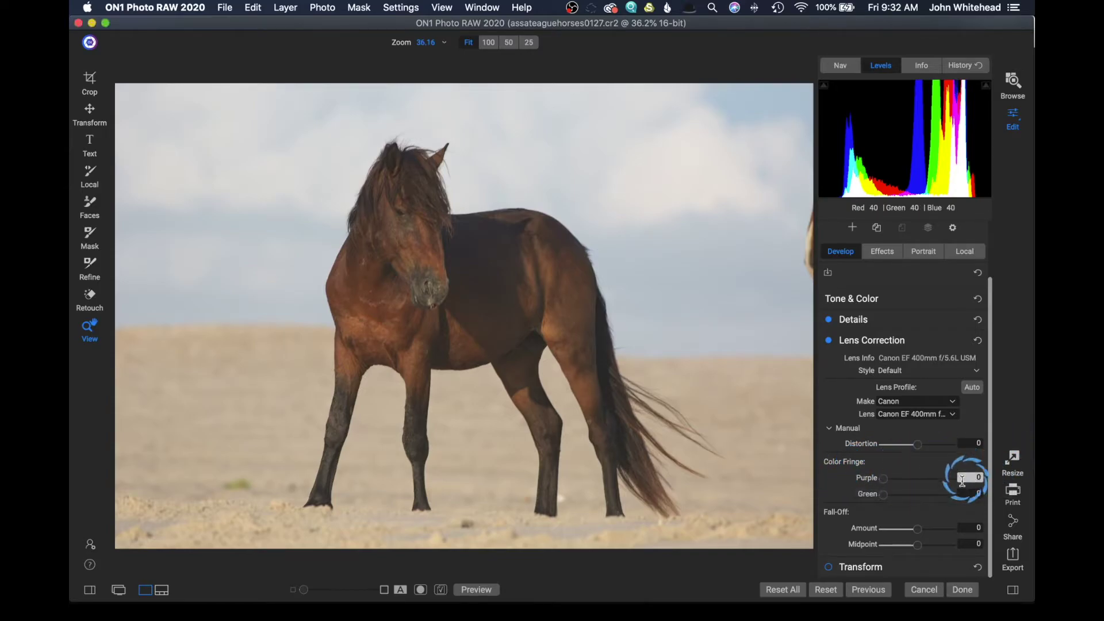
Review the Transform settings, including Keystone, Level, rotation and scale, and collapse them again.
click(962, 561)
click(965, 568)
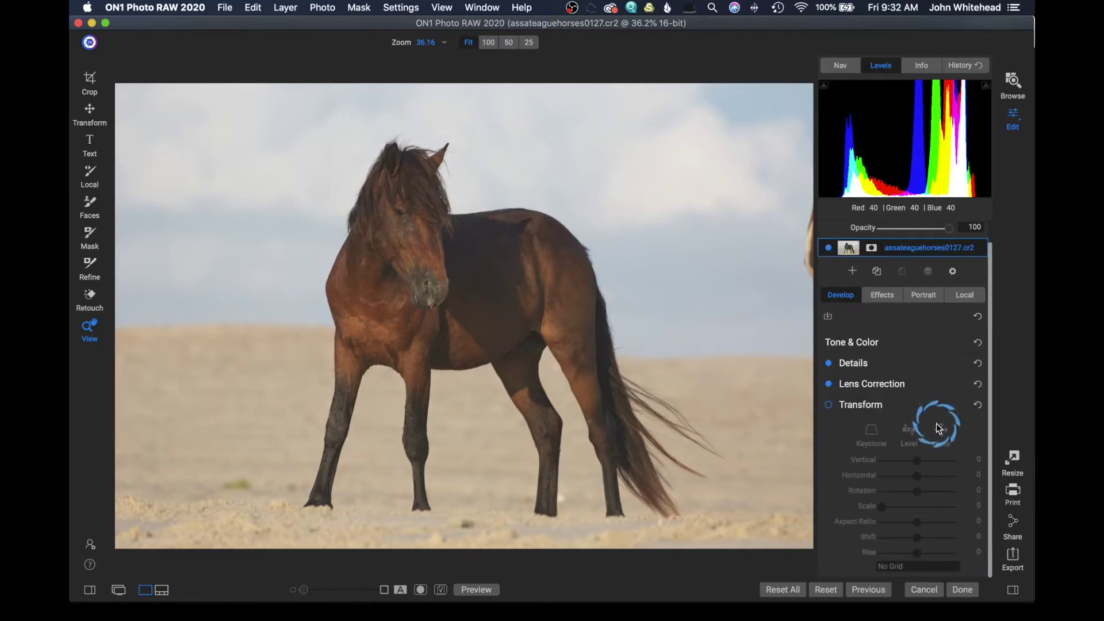
click(920, 491)
click(872, 446)
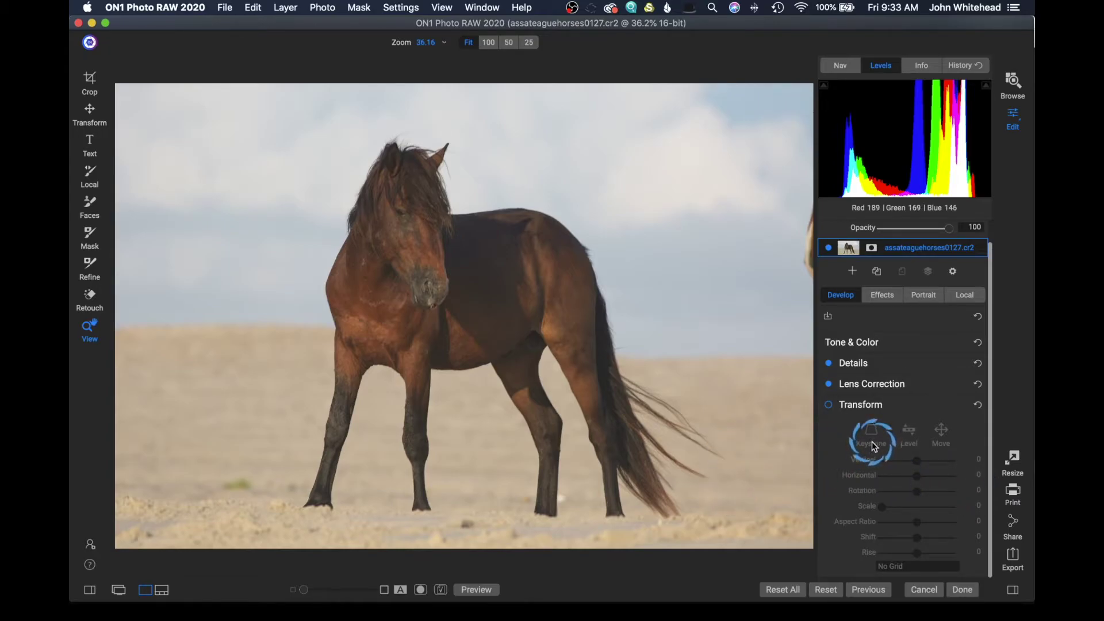
click(913, 442)
click(906, 492)
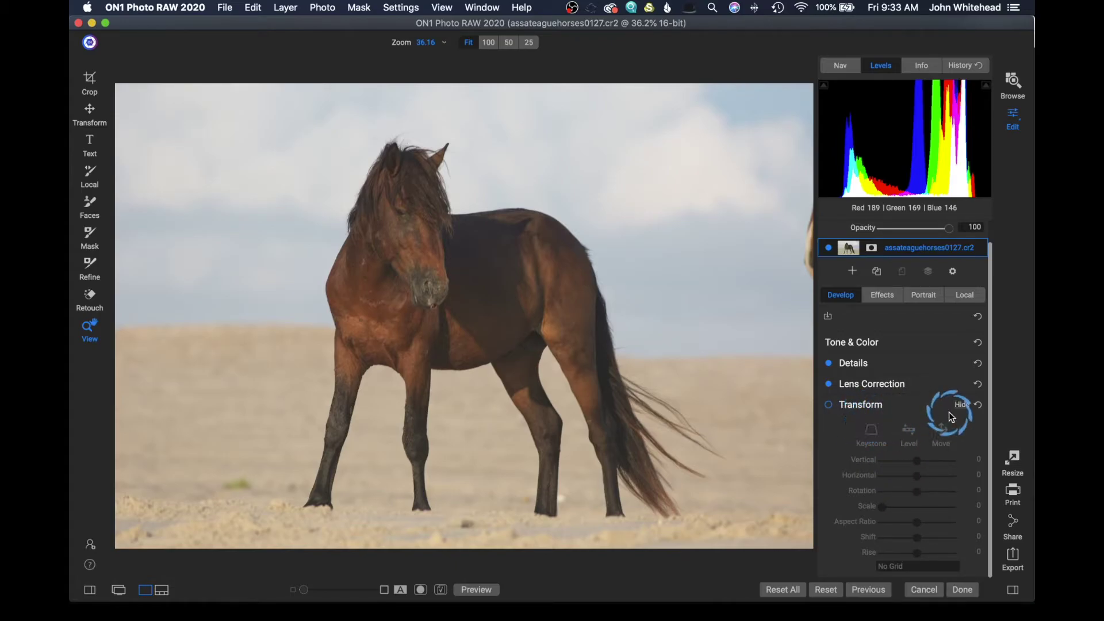
click(962, 405)
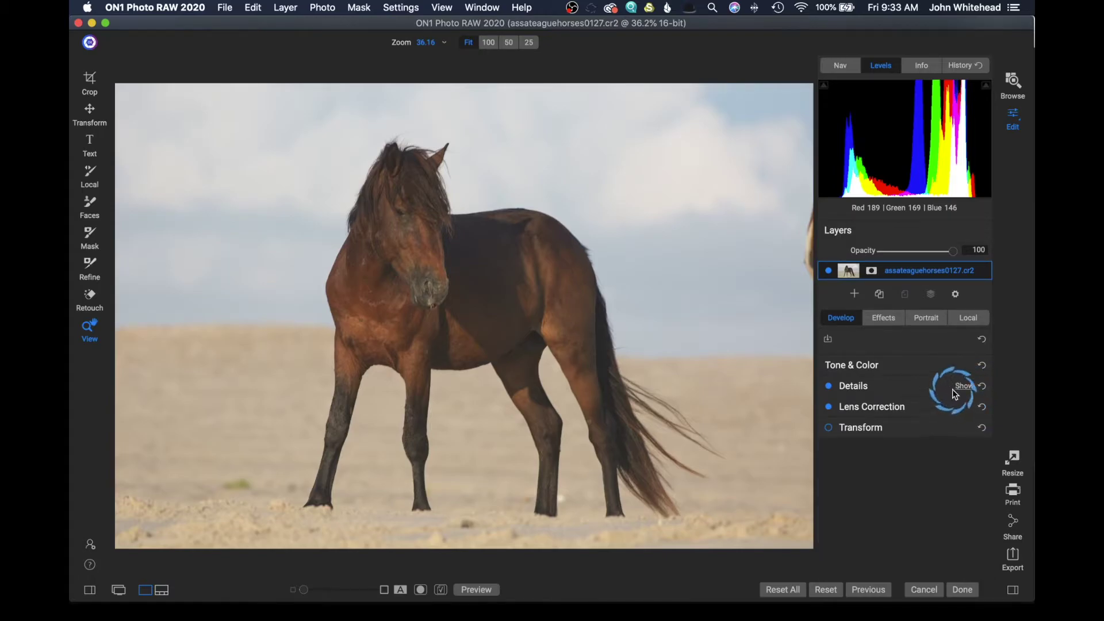
Look at the Effects filter area and return to Develop to reopen the Tone & Color settings.
click(884, 319)
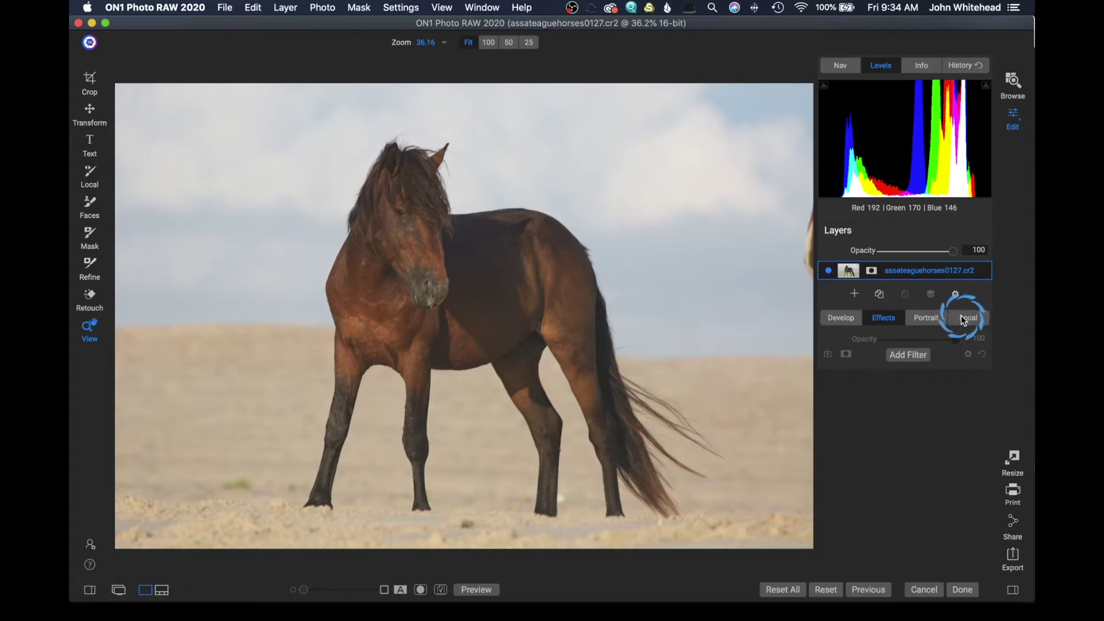
click(845, 318)
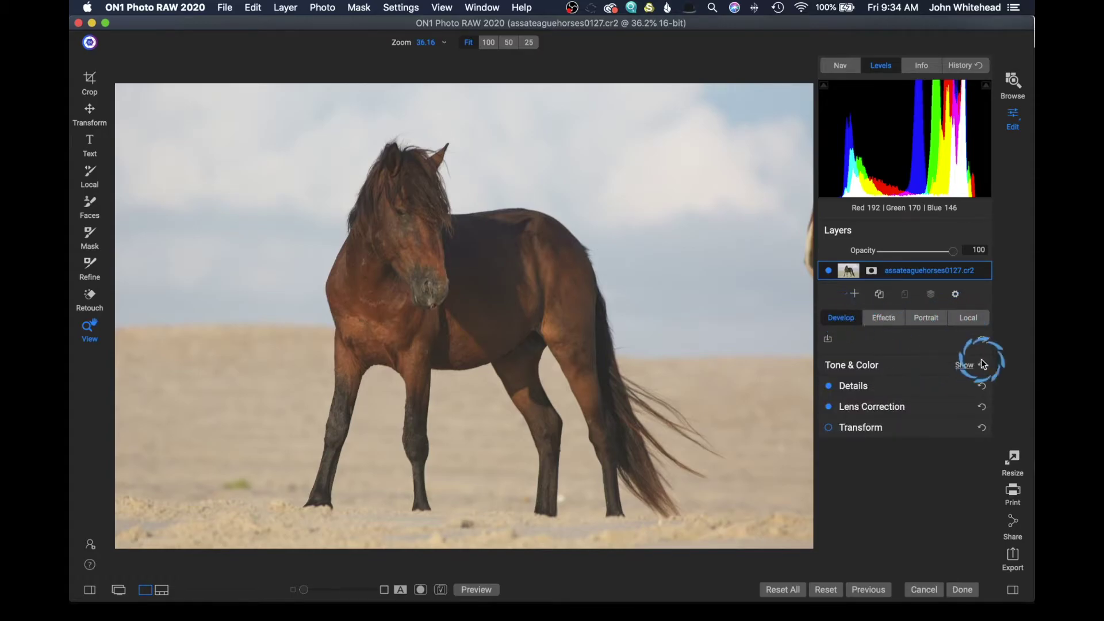
click(964, 366)
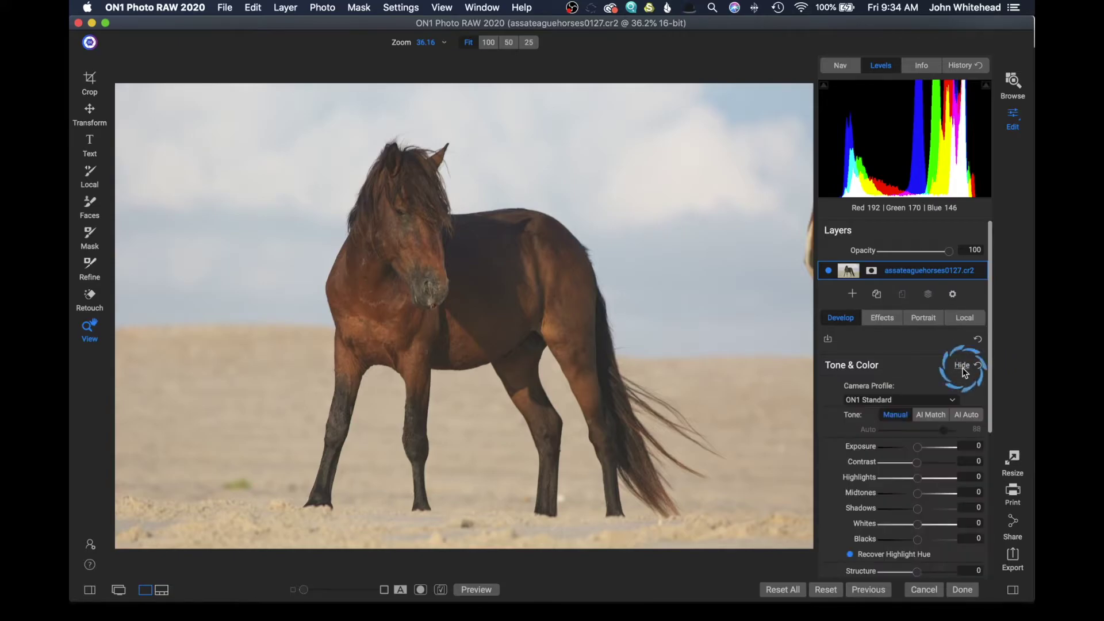
scroll(952, 363, down, 5)
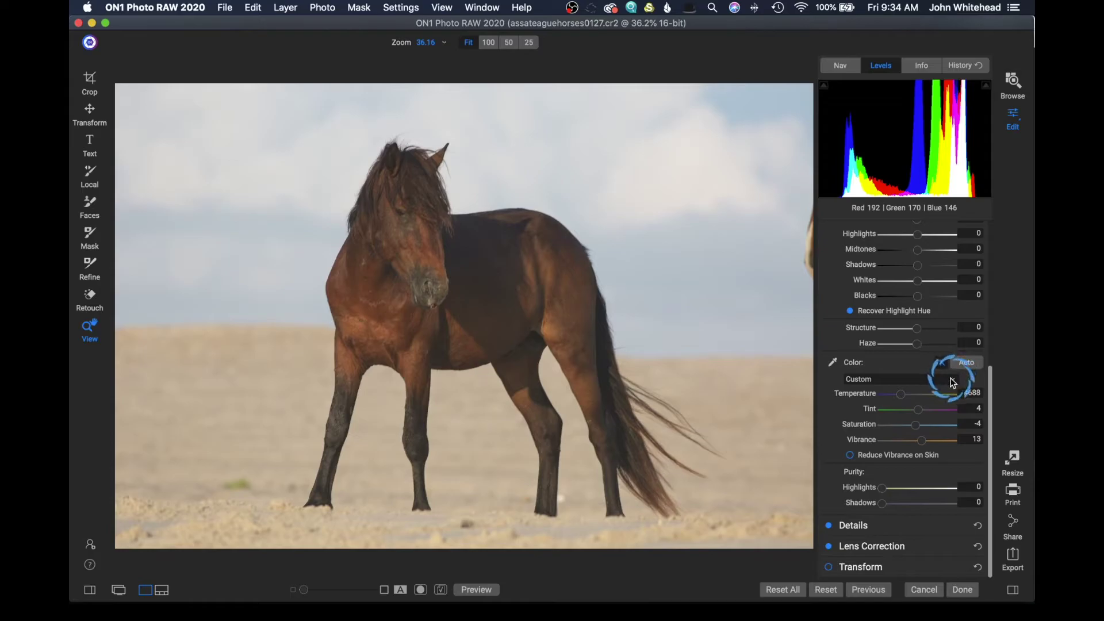
scroll(952, 379, up, 2)
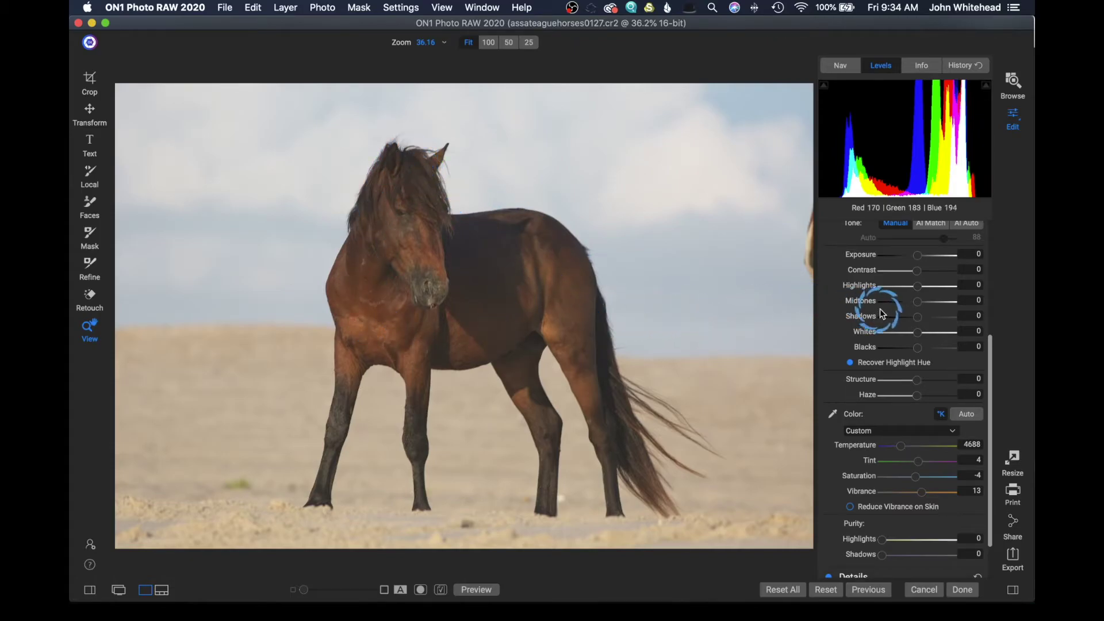
Try raising the photo's Exposure to 1.2 and reset it to 0.
drag(920, 255, 924, 255)
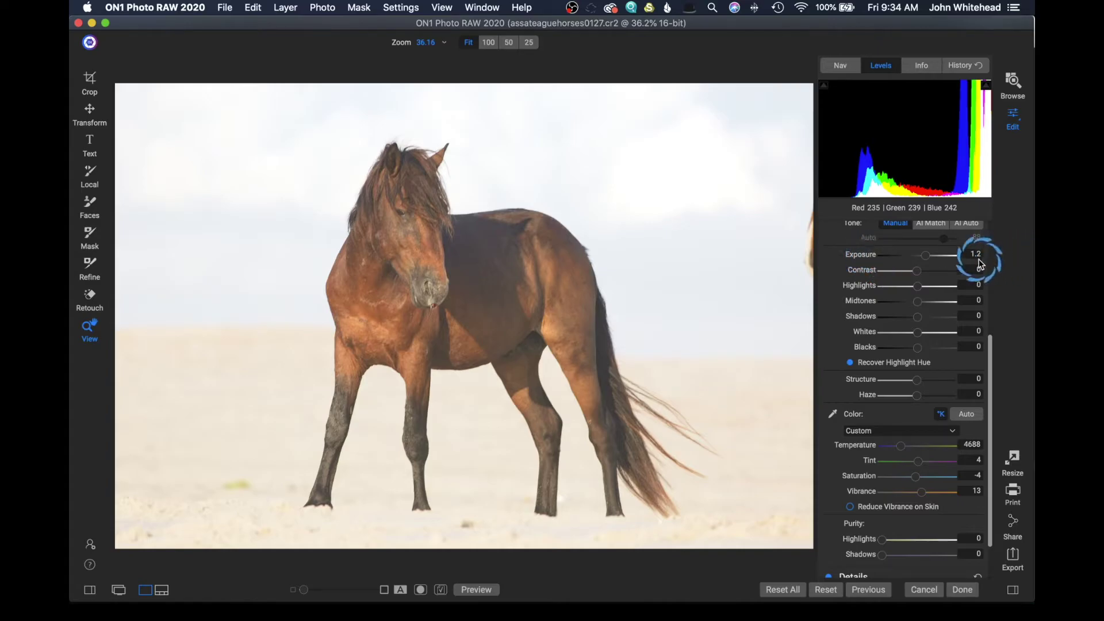
double_click(857, 255)
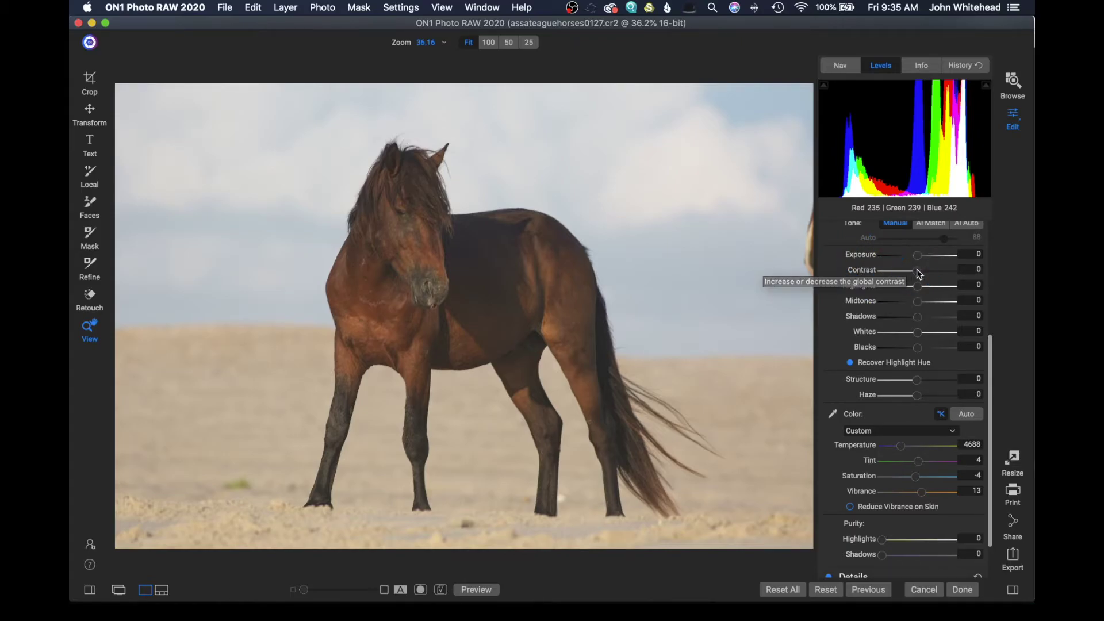
Lower the photo's Contrast to -25 and raise its Shadows to 9.
drag(919, 274, 908, 272)
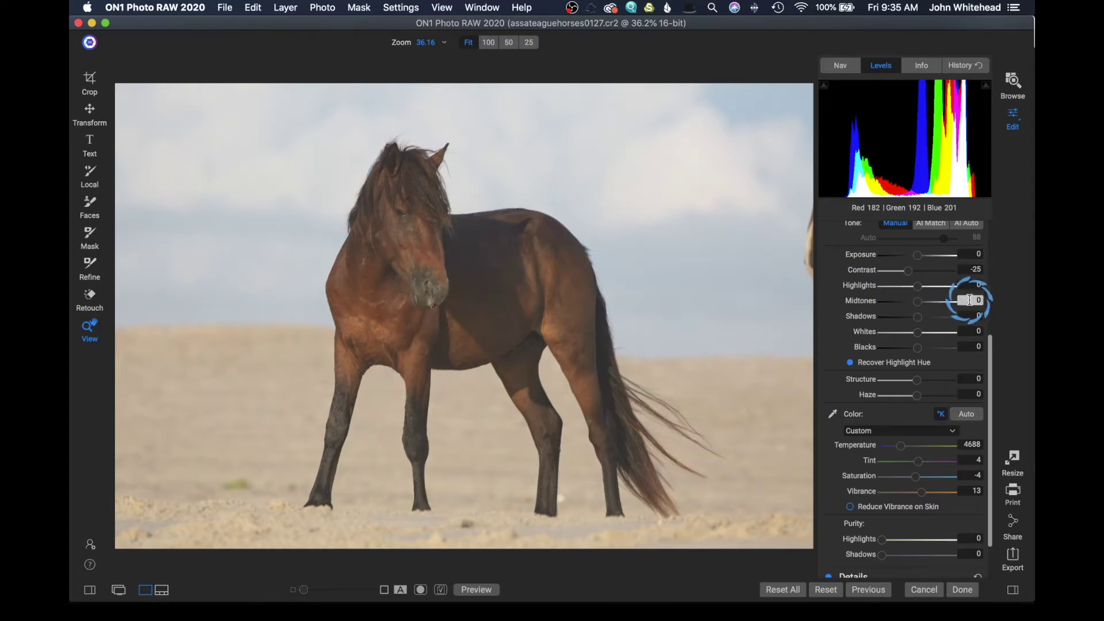
mouse_move(918, 317)
mouse_down()
mouse_move(933, 320)
mouse_move(922, 321)
mouse_up()
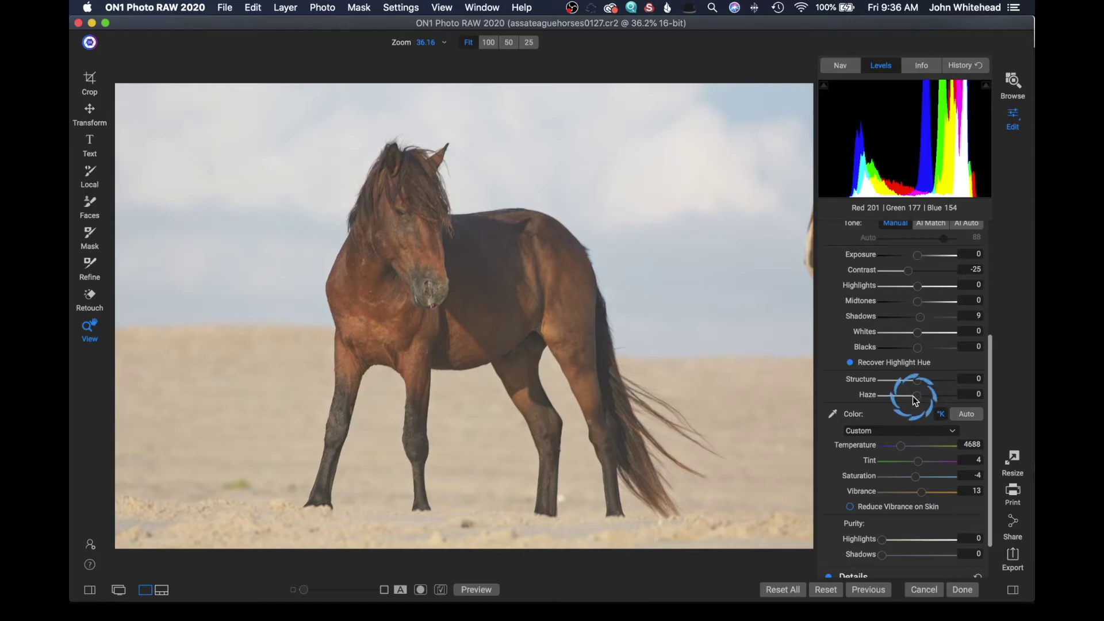
Open the Local adjustment and set its Exposure to -1.55 and Highlights to -14.
scroll(914, 401, down, 2)
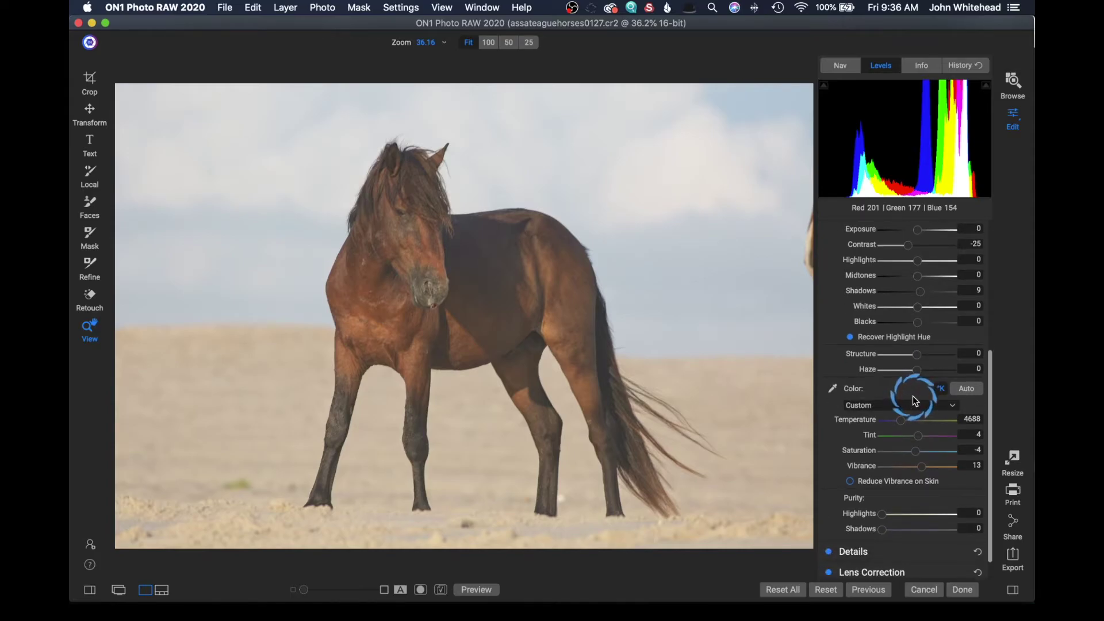
scroll(912, 396, up, 8)
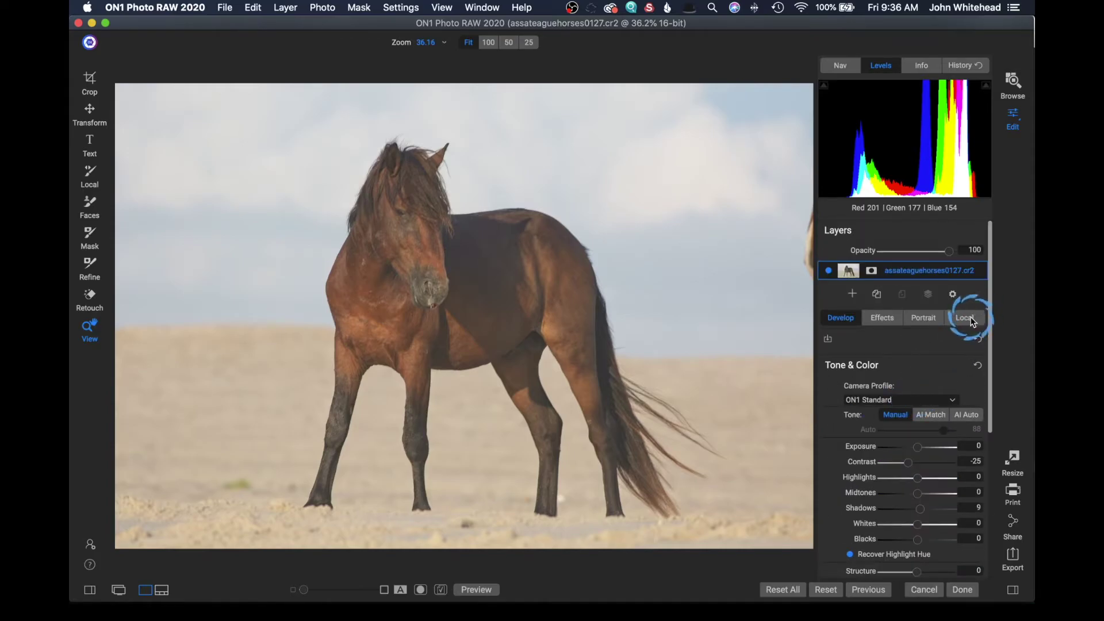
click(970, 320)
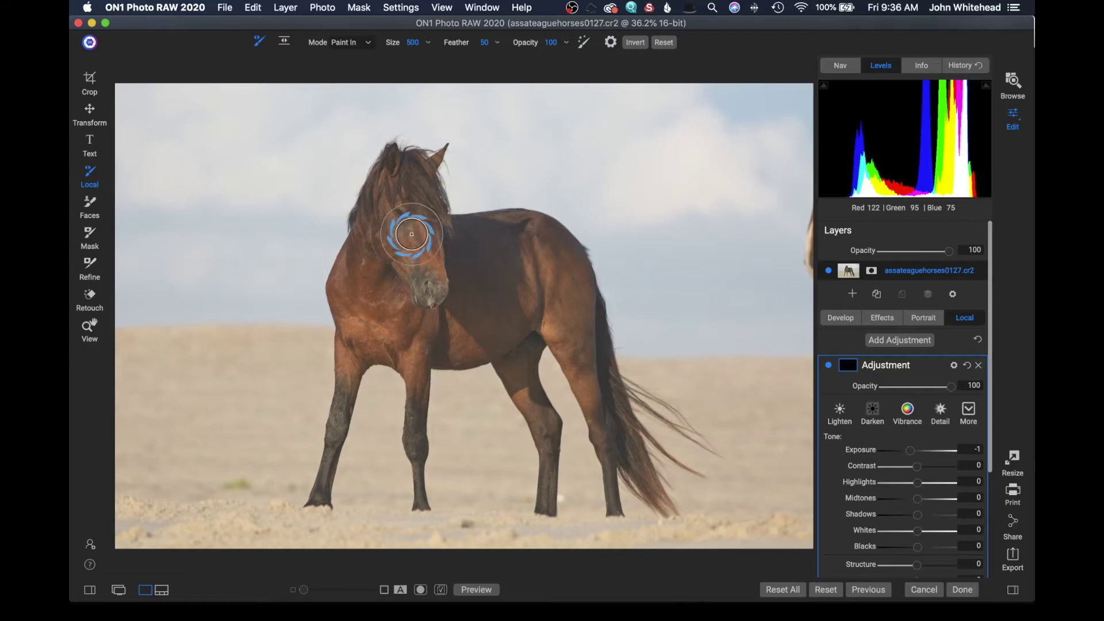
mouse_move(408, 229)
mouse_down()
mouse_move(402, 246)
mouse_move(411, 236)
mouse_up()
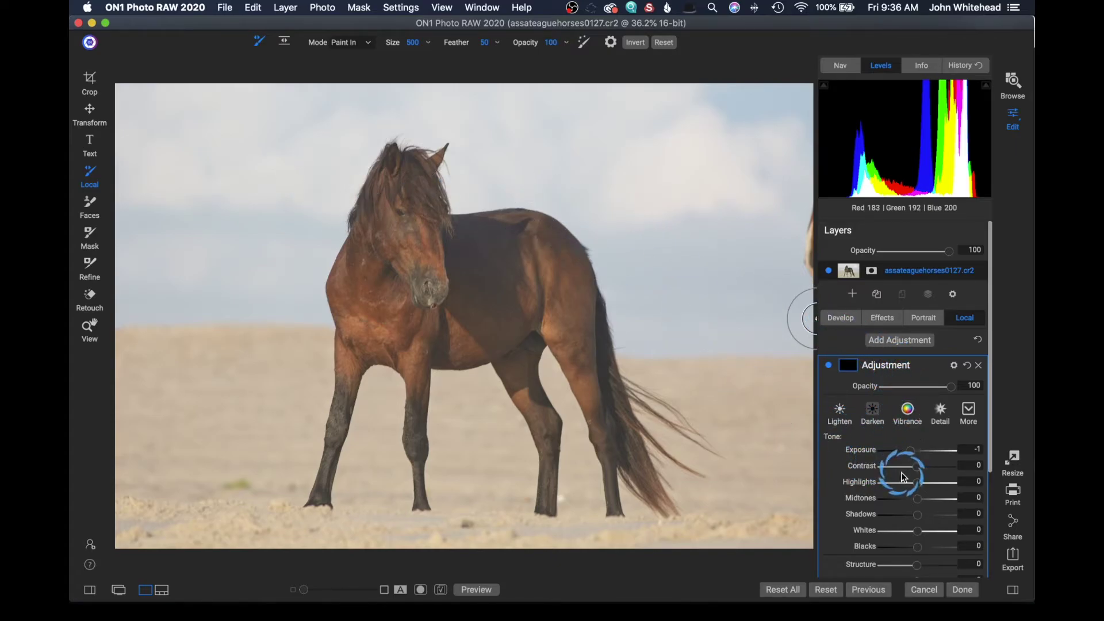
click(917, 483)
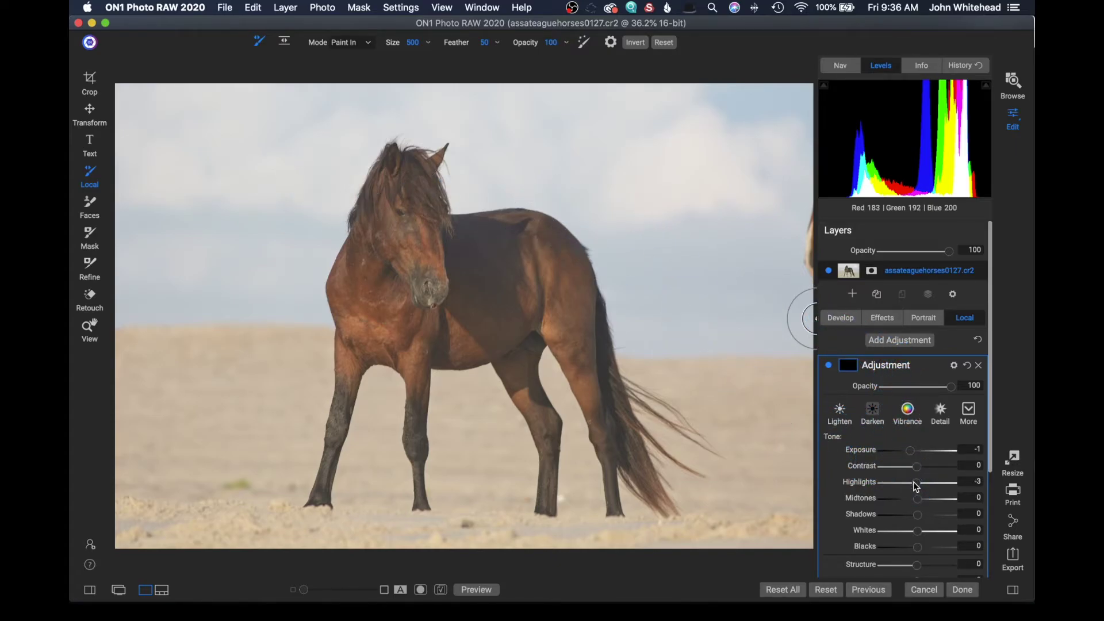
click(906, 453)
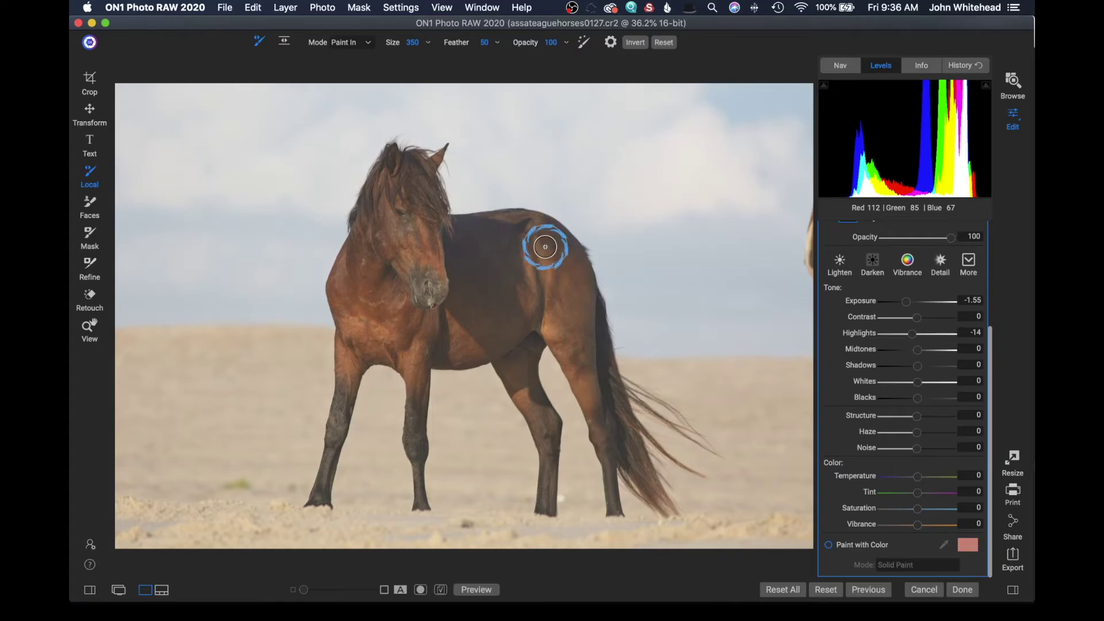
Enlarge the local adjustment brush to size 700.
key(bracketright)
key(bracketright)
key(bracketright)
key(bracketright)
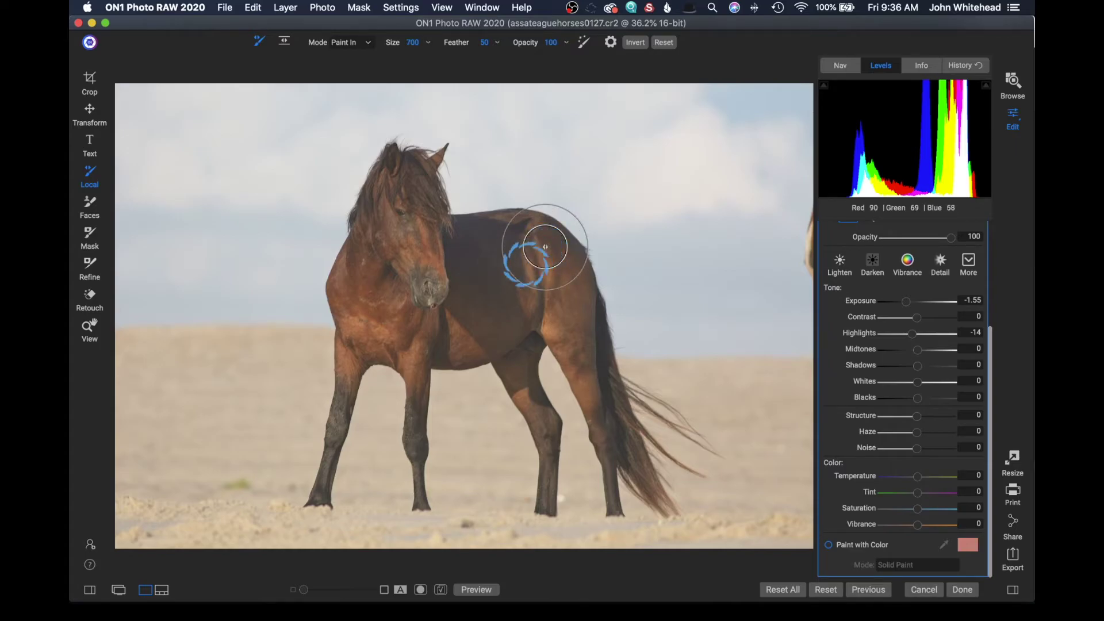
Paint the darkening adjustment over the horse's head and body and undo the stroke.
mouse_move(523, 254)
mouse_down()
mouse_move(426, 264)
mouse_move(482, 314)
mouse_up()
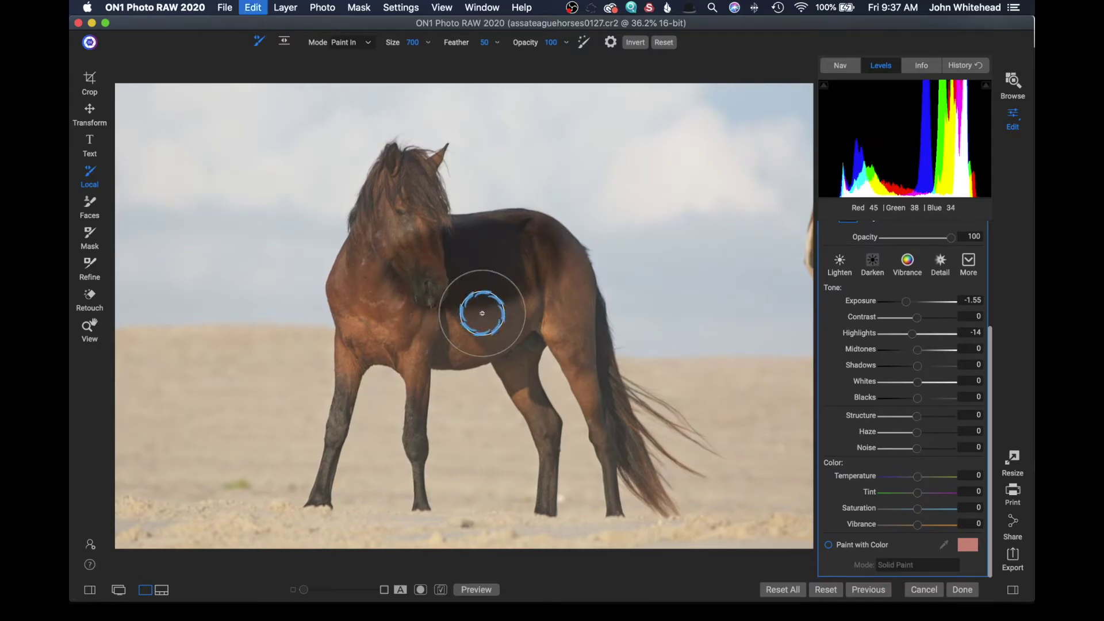
key(super+z)
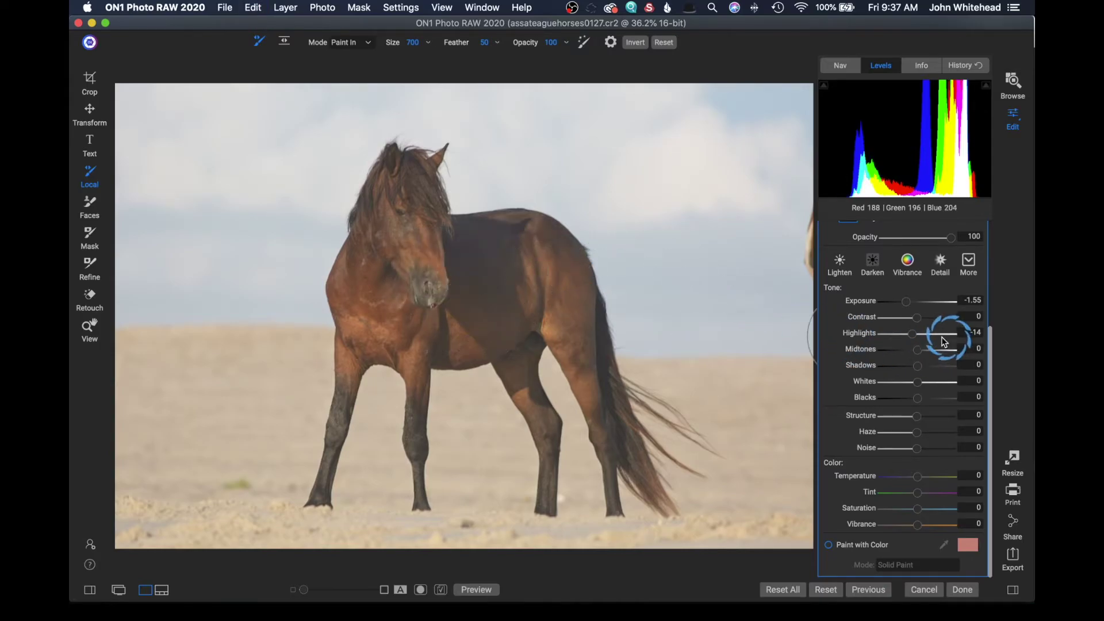
Set the local adjustment's Exposure to -1.4 and paint it into the sky behind the horse at the photo's right.
click(915, 303)
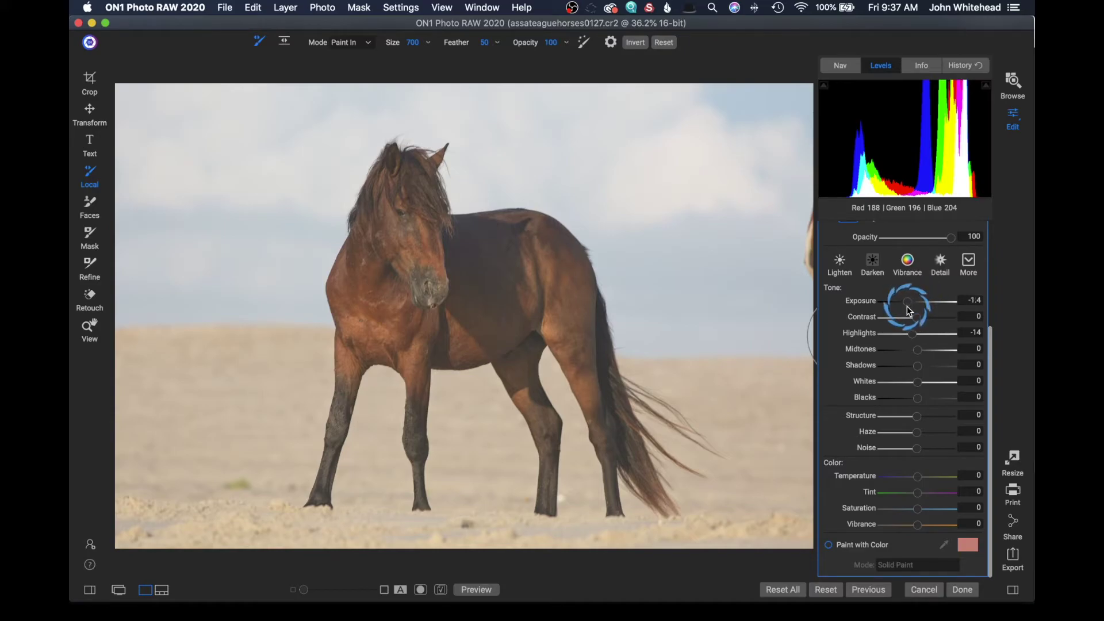
mouse_move(759, 103)
mouse_down()
mouse_move(785, 142)
mouse_move(772, 192)
mouse_move(799, 308)
mouse_move(718, 324)
mouse_move(690, 114)
mouse_up()
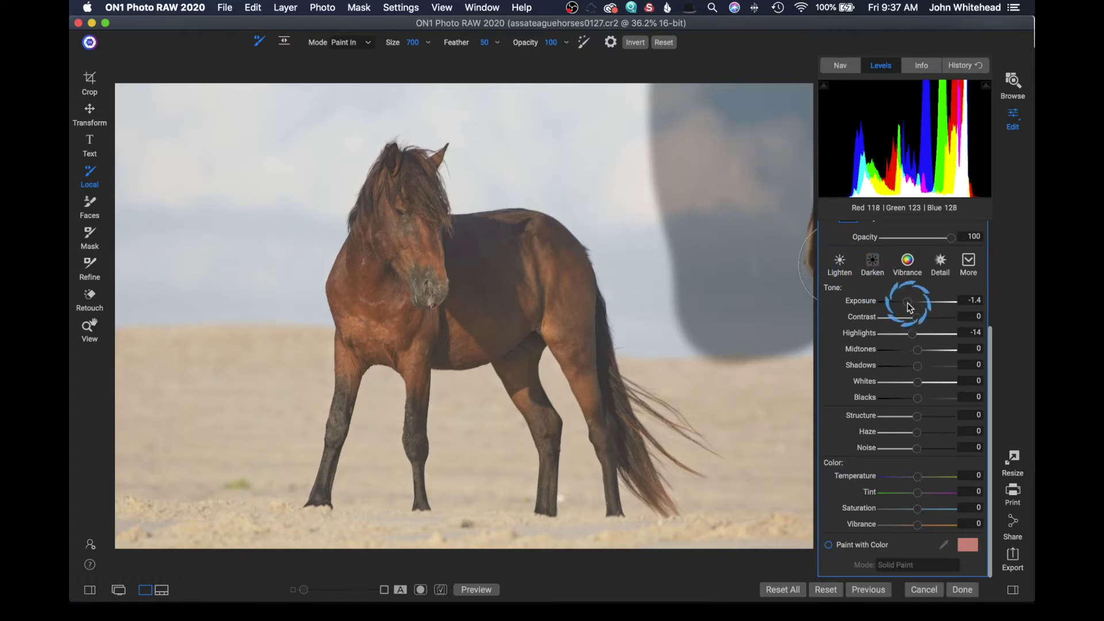
Soften the local adjustment in the sky by setting its Exposure to -0.7 and Highlights to -5.
drag(908, 302, 912, 302)
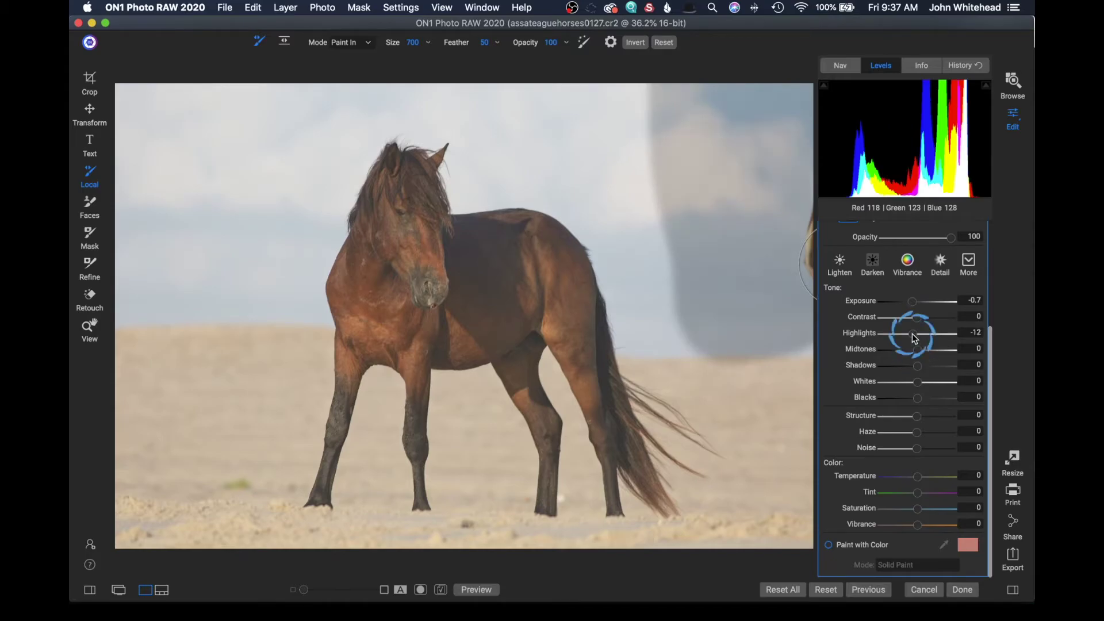
drag(915, 338, 917, 338)
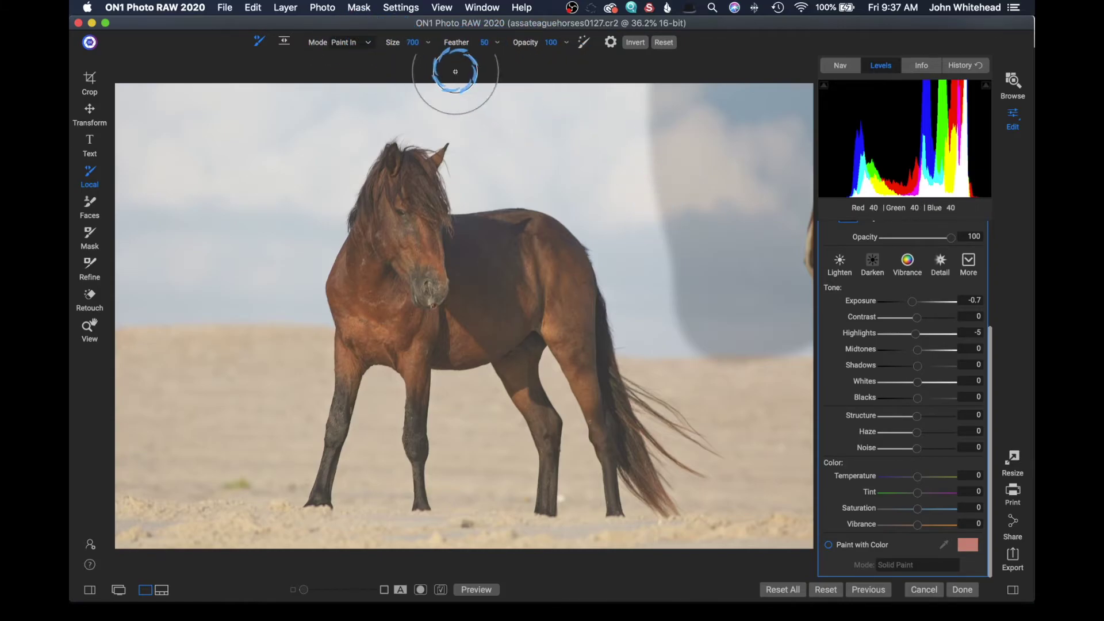
Try a brush Feather of 77 and set it back to 50.
click(414, 43)
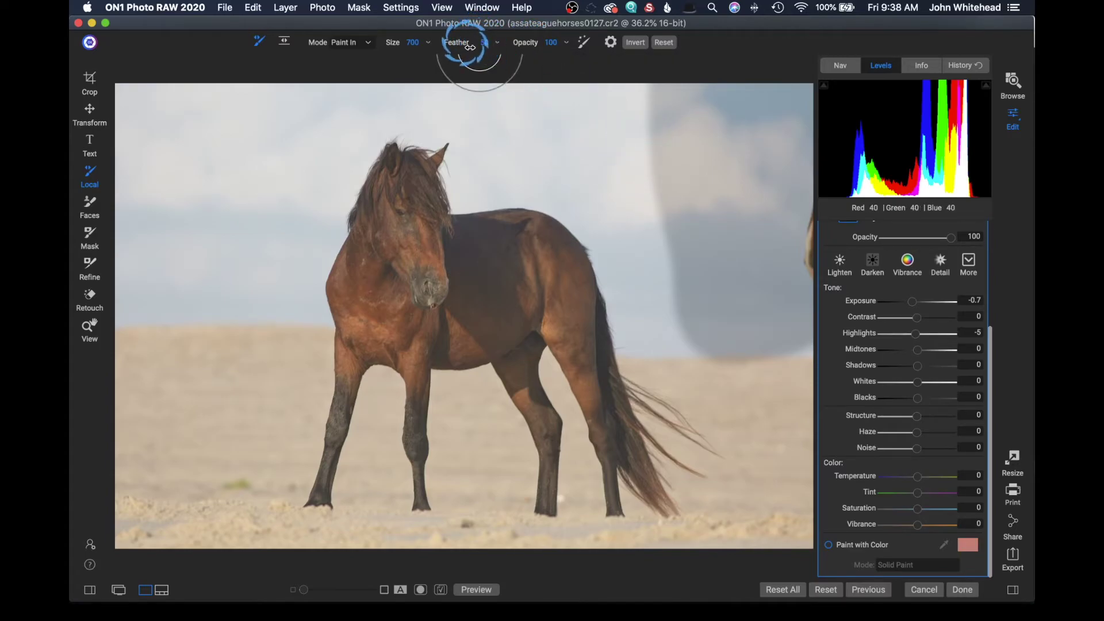
drag(470, 46, 466, 46)
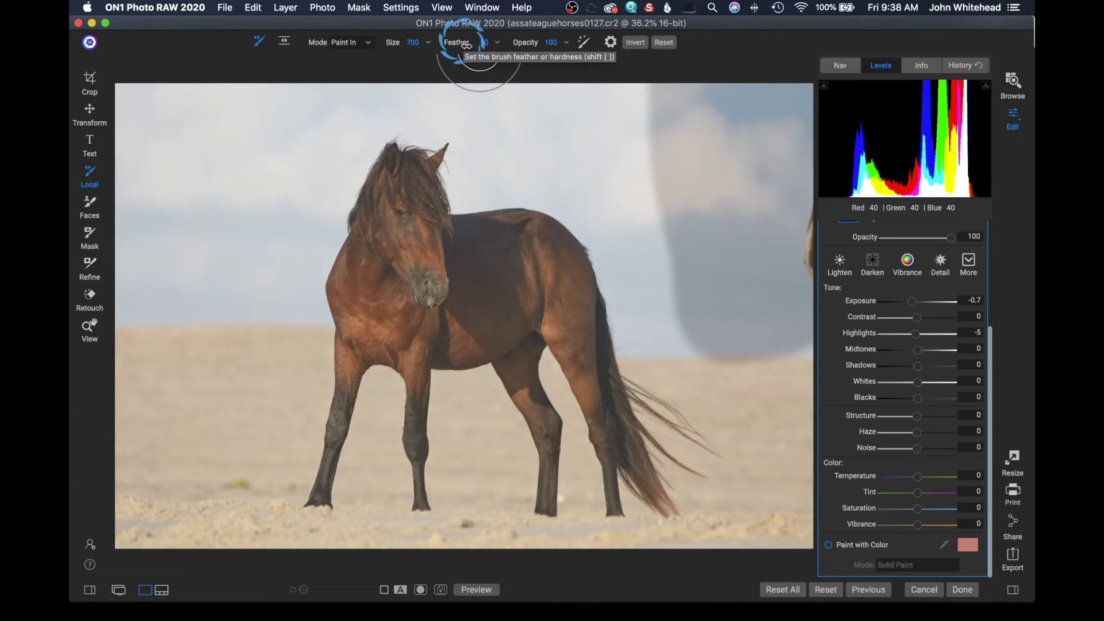
click(482, 44)
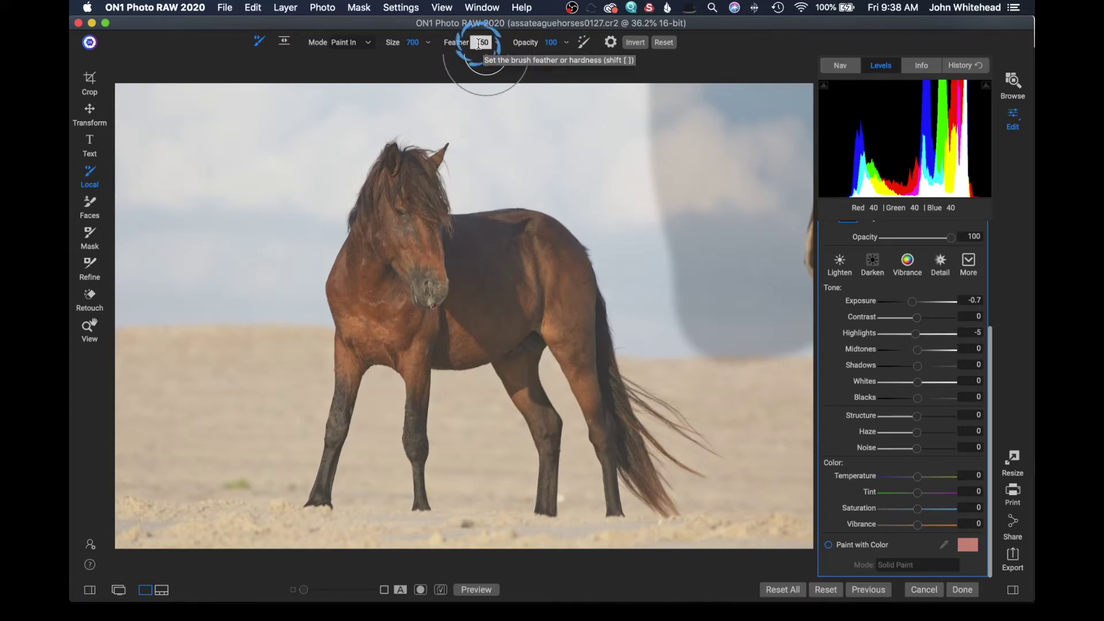
drag(478, 43, 497, 46)
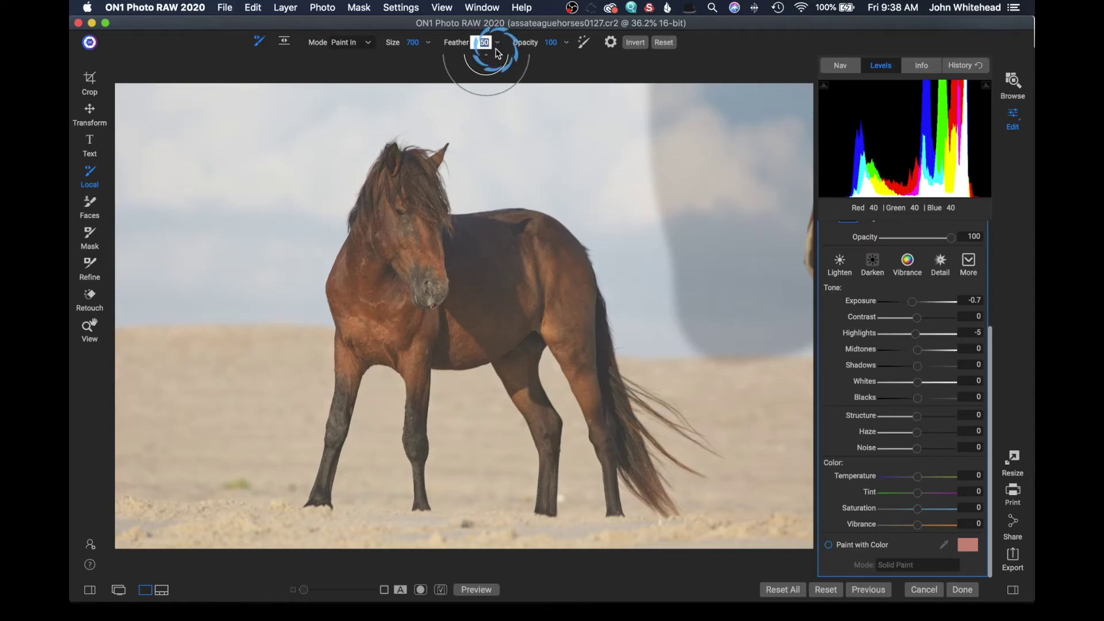
text(77)
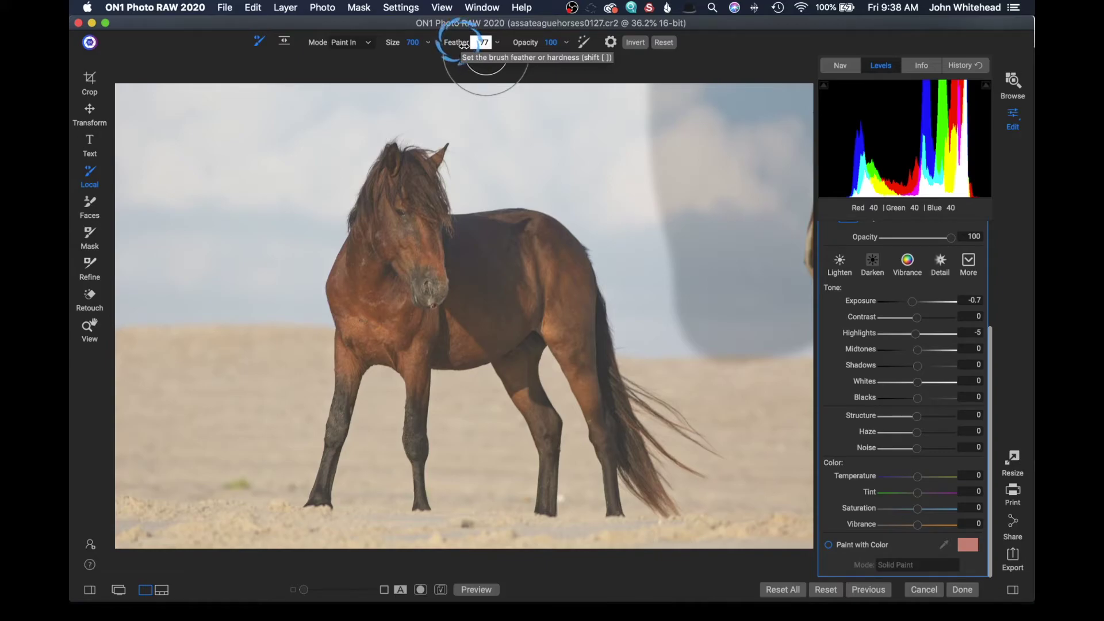
key(BackSpace)
key(BackSpace)
text(50)
key(Return)
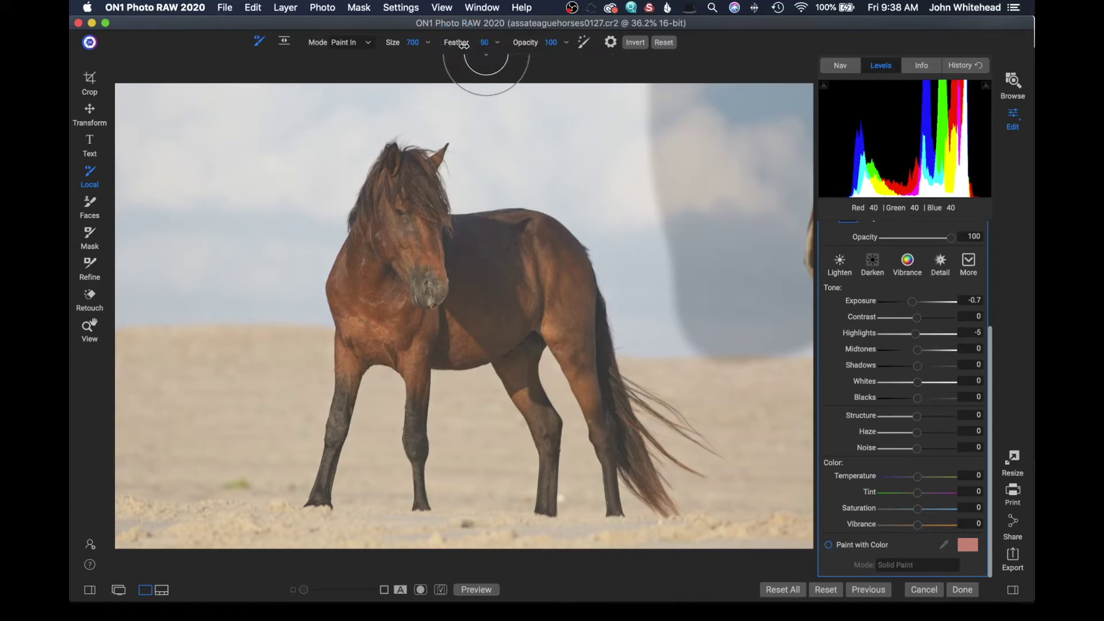
Paint the adjustment around the horse with a size 1300 brush at Feather 22, and set its Exposure to -0.45.
drag(439, 44, 435, 45)
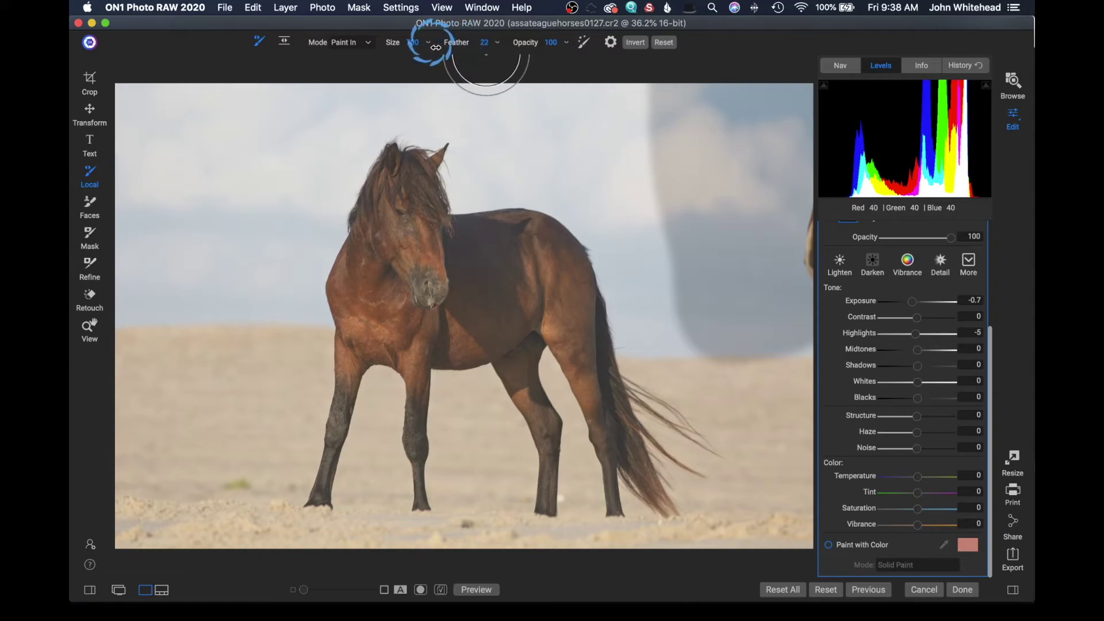
mouse_move(437, 48)
mouse_down()
mouse_move(387, 42)
mouse_move(460, 52)
mouse_move(564, 115)
mouse_move(609, 116)
mouse_move(623, 133)
mouse_move(665, 247)
mouse_move(695, 278)
mouse_move(693, 321)
mouse_move(745, 510)
mouse_move(786, 351)
mouse_move(752, 153)
mouse_move(707, 291)
mouse_move(584, 117)
mouse_move(505, 40)
mouse_move(301, 94)
mouse_move(322, 111)
mouse_move(284, 135)
mouse_move(232, 234)
mouse_move(225, 153)
mouse_move(179, 106)
mouse_move(153, 296)
mouse_move(177, 295)
mouse_move(241, 151)
mouse_move(234, 143)
mouse_move(217, 182)
mouse_move(260, 184)
mouse_move(271, 197)
mouse_move(217, 320)
mouse_up()
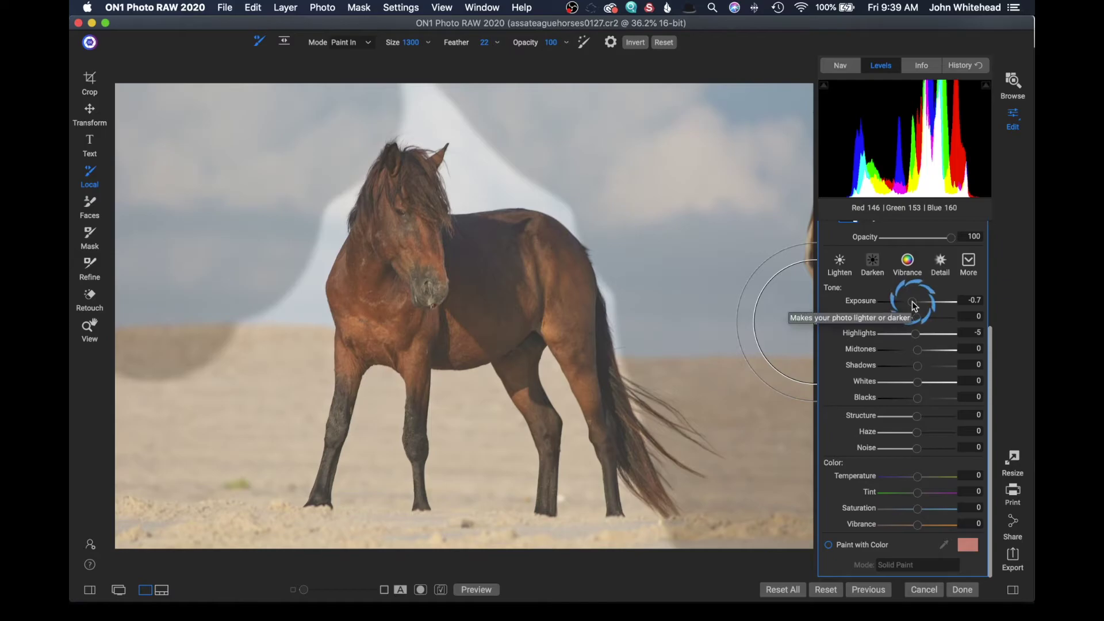
drag(914, 304, 914, 308)
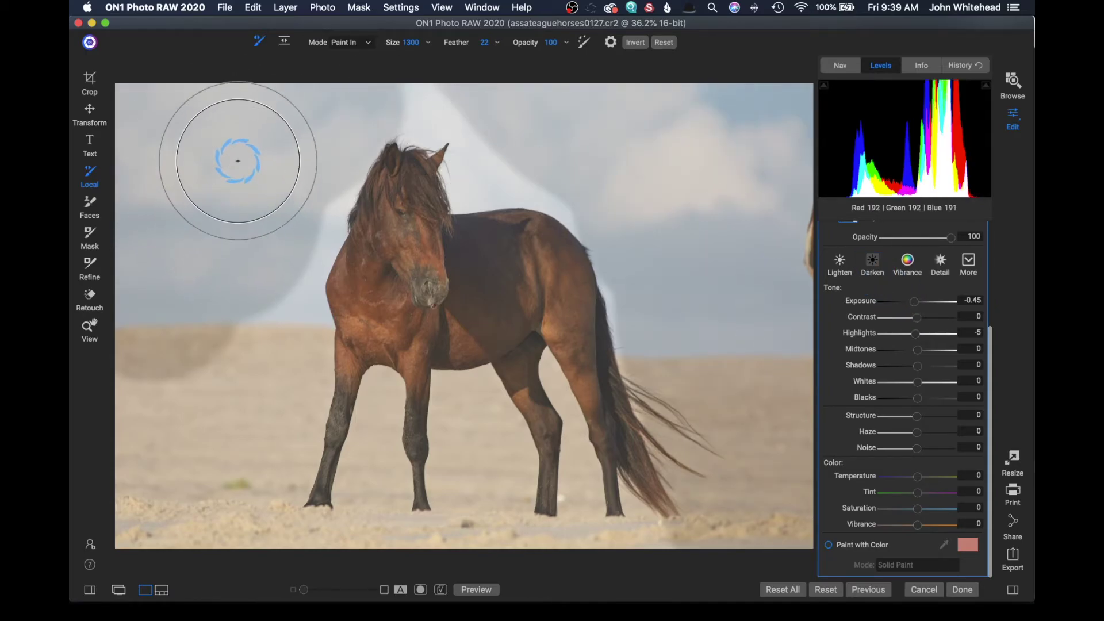
Fill in the sky above the horse's head and back using the Paint with Color overlay, reducing the brush to size 200.
click(828, 545)
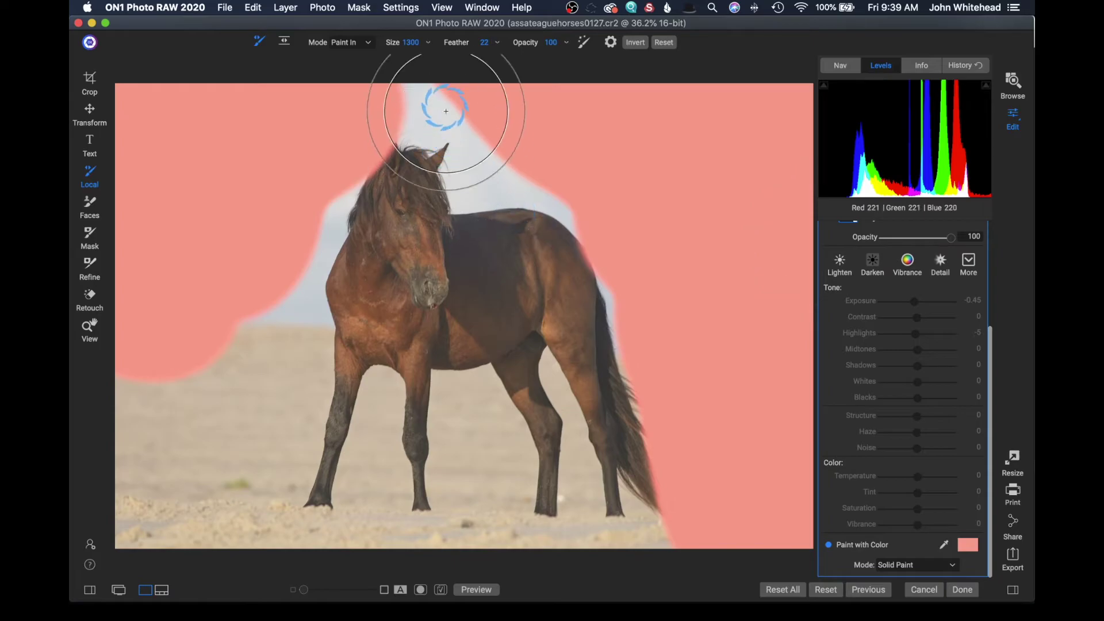
mouse_move(407, 64)
mouse_down()
mouse_move(452, 62)
mouse_move(396, 42)
mouse_move(365, 45)
mouse_move(377, 51)
mouse_up()
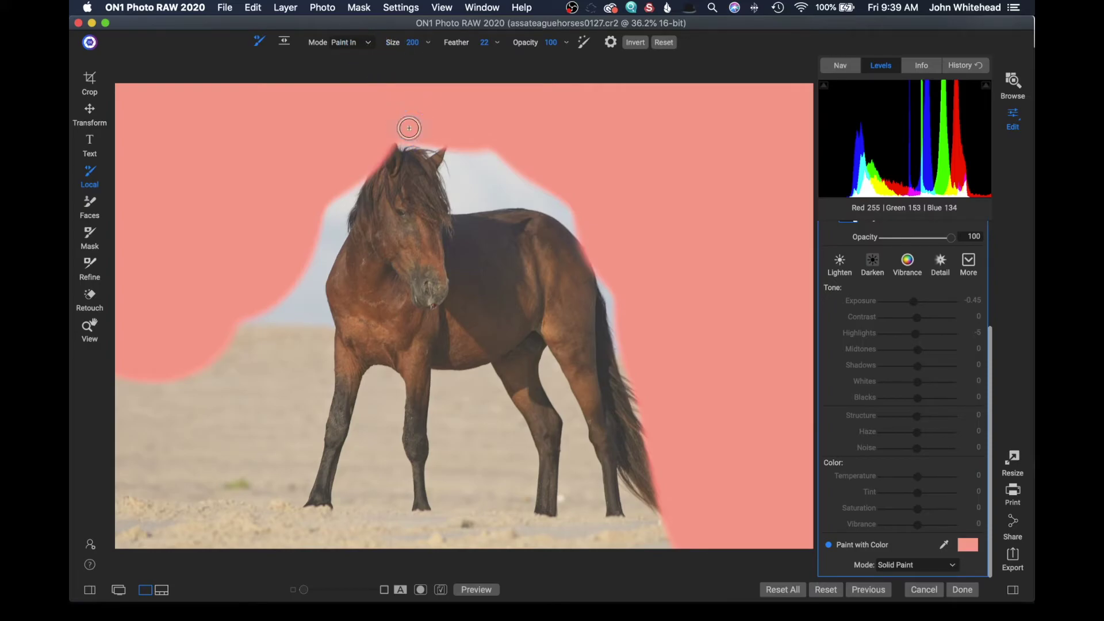
mouse_move(443, 122)
mouse_down()
mouse_move(459, 203)
mouse_move(489, 197)
mouse_move(478, 172)
mouse_move(472, 184)
mouse_move(493, 136)
mouse_move(493, 156)
mouse_move(552, 167)
mouse_up()
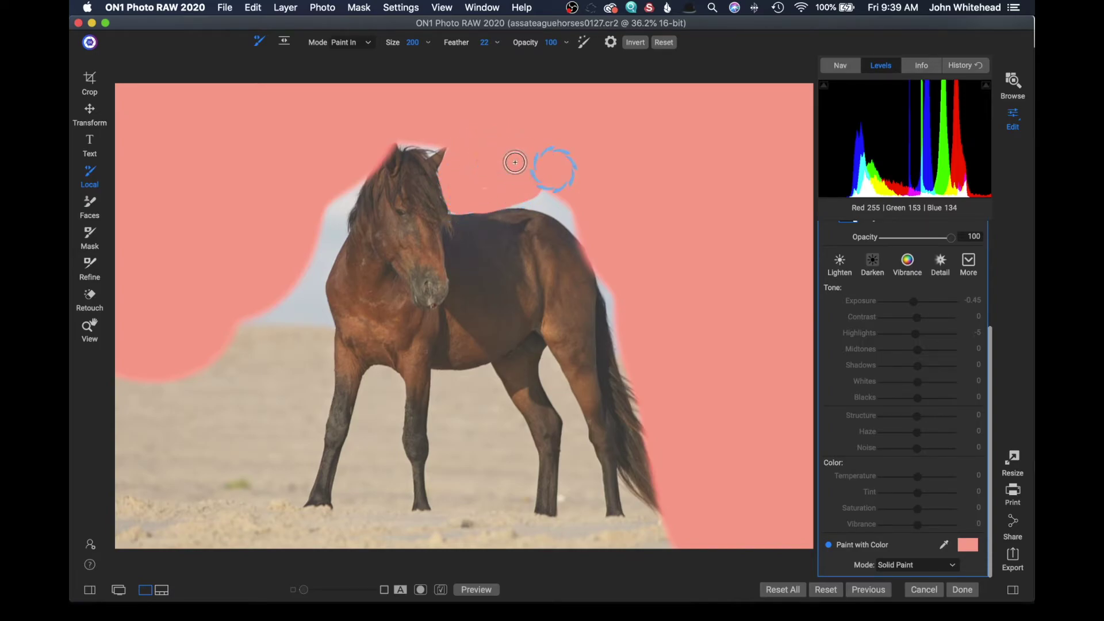
click(829, 545)
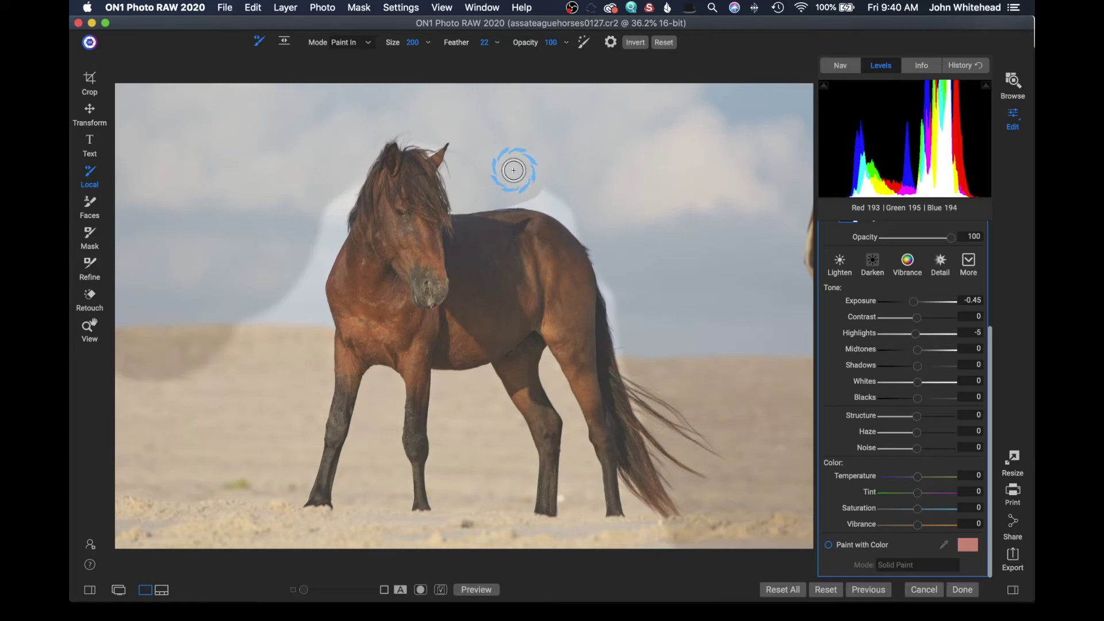
Reset the local adjustments and add a new one.
click(828, 545)
click(825, 590)
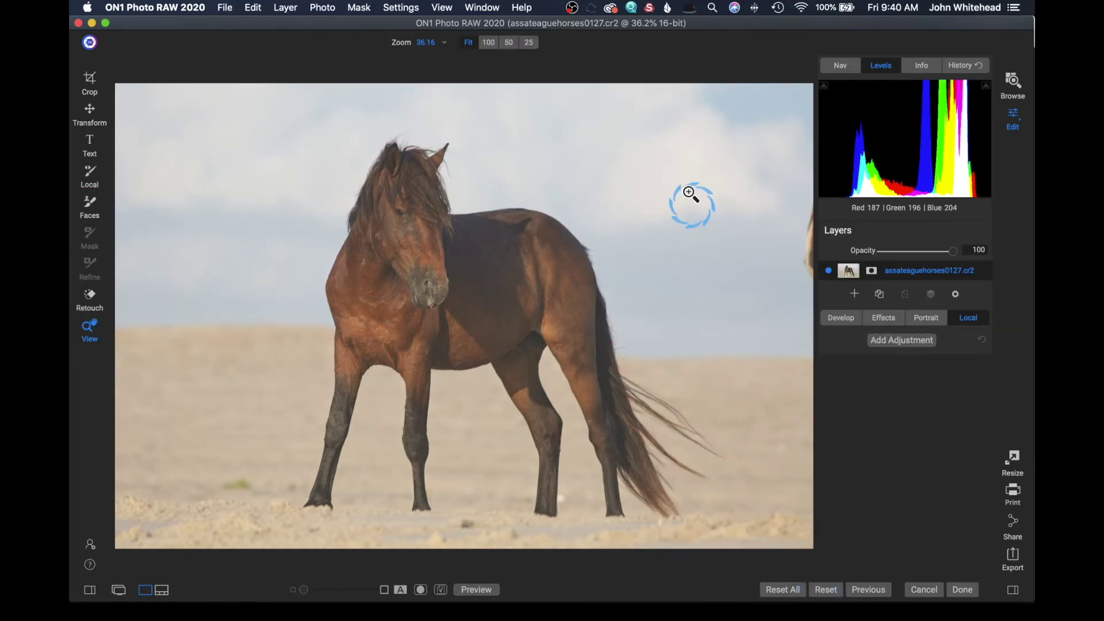
click(913, 341)
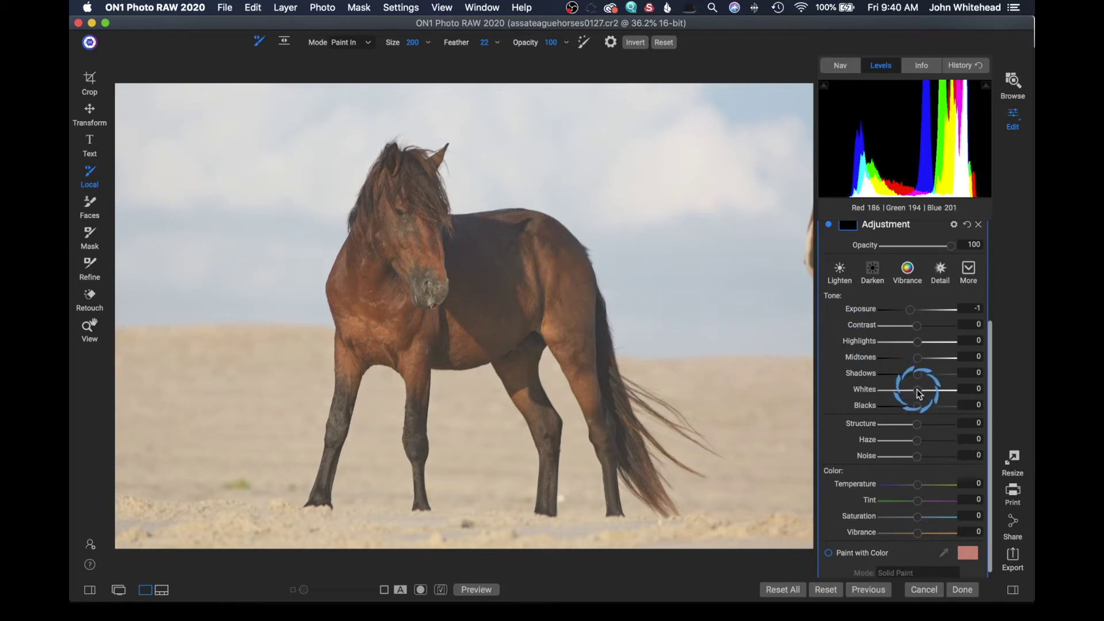
Set the new adjustment's Blacks to -16 and paint it over the horse's head and body, enlarging the brush to size 600.
drag(912, 413, 911, 413)
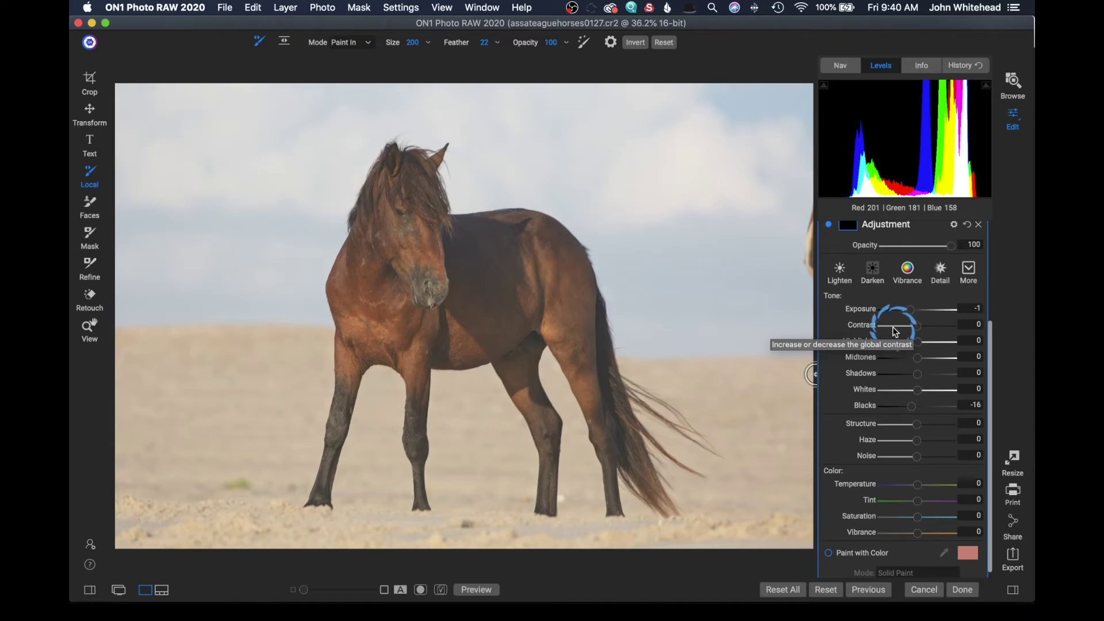
mouse_move(505, 234)
mouse_down()
mouse_move(436, 249)
mouse_move(409, 227)
mouse_move(405, 180)
mouse_move(365, 277)
mouse_move(366, 325)
mouse_move(453, 335)
mouse_move(463, 325)
mouse_move(450, 298)
mouse_move(412, 283)
mouse_move(471, 249)
mouse_move(518, 248)
mouse_move(510, 296)
mouse_move(473, 313)
mouse_up()
key(bracketright)
key(bracketright)
key(bracketright)
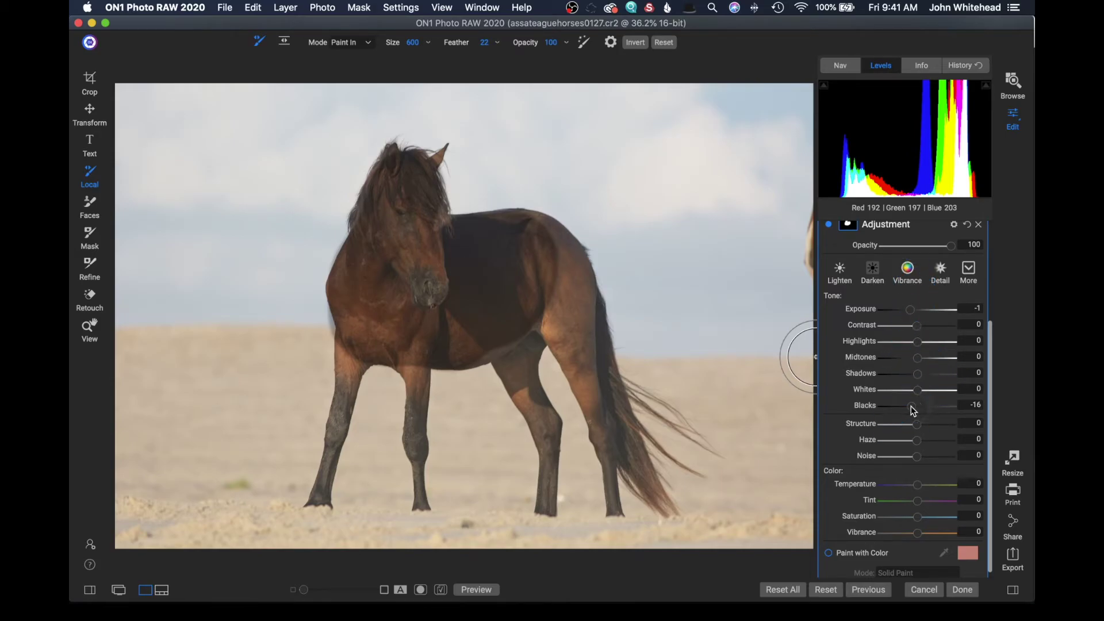
Set the horse adjustment's Exposure to -0.5 and Blacks to -9.
drag(917, 410, 919, 412)
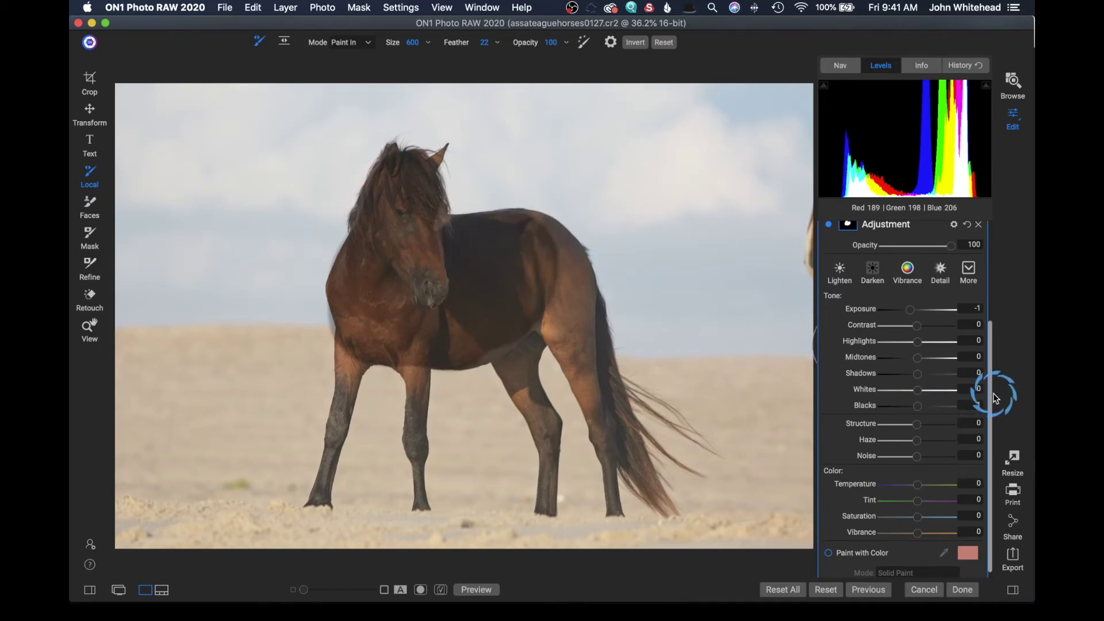
drag(912, 412, 888, 411)
click(917, 406)
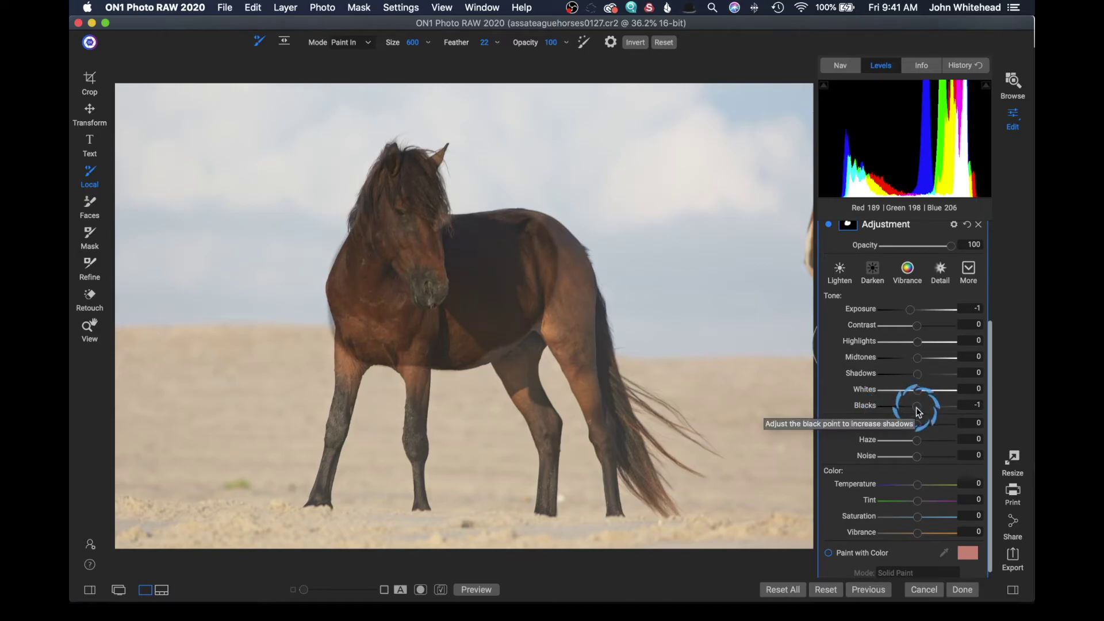
click(913, 310)
click(918, 312)
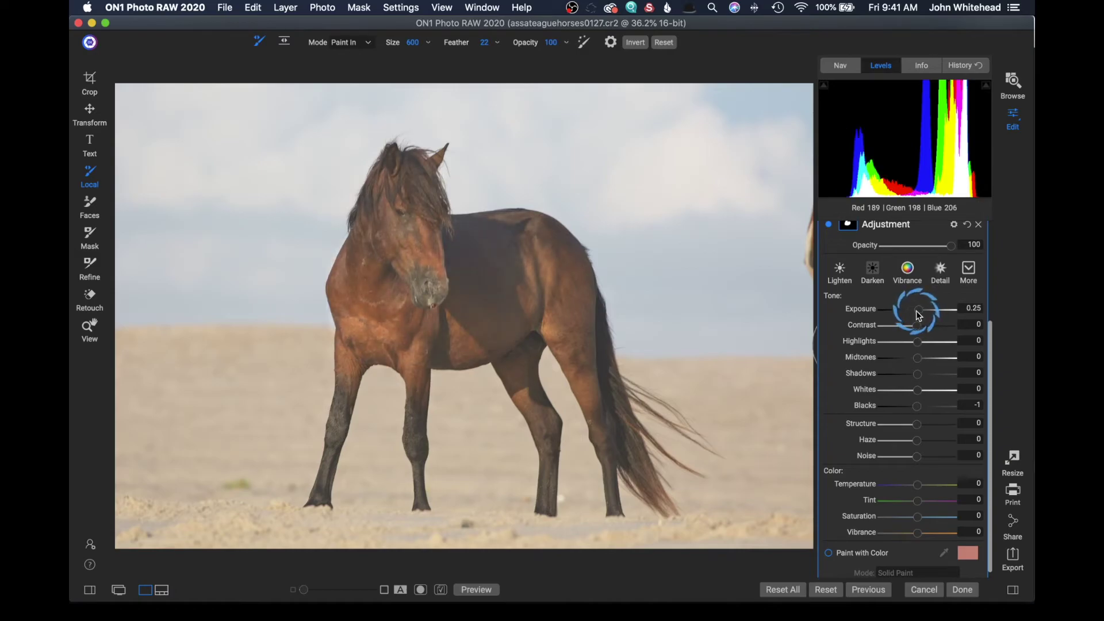
drag(919, 315, 916, 314)
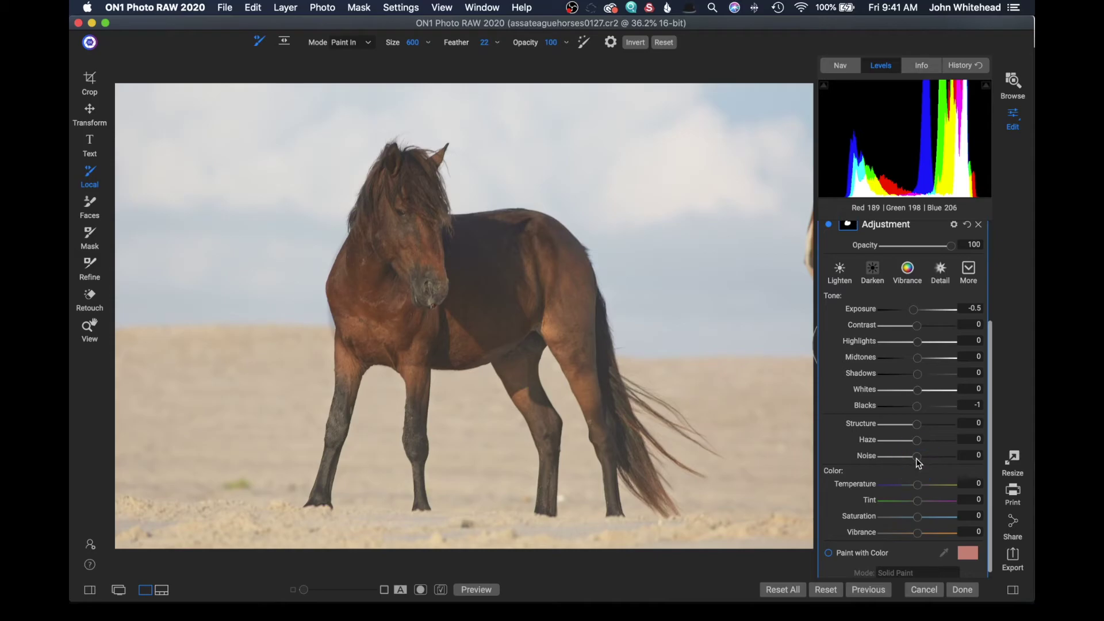
drag(919, 409, 915, 411)
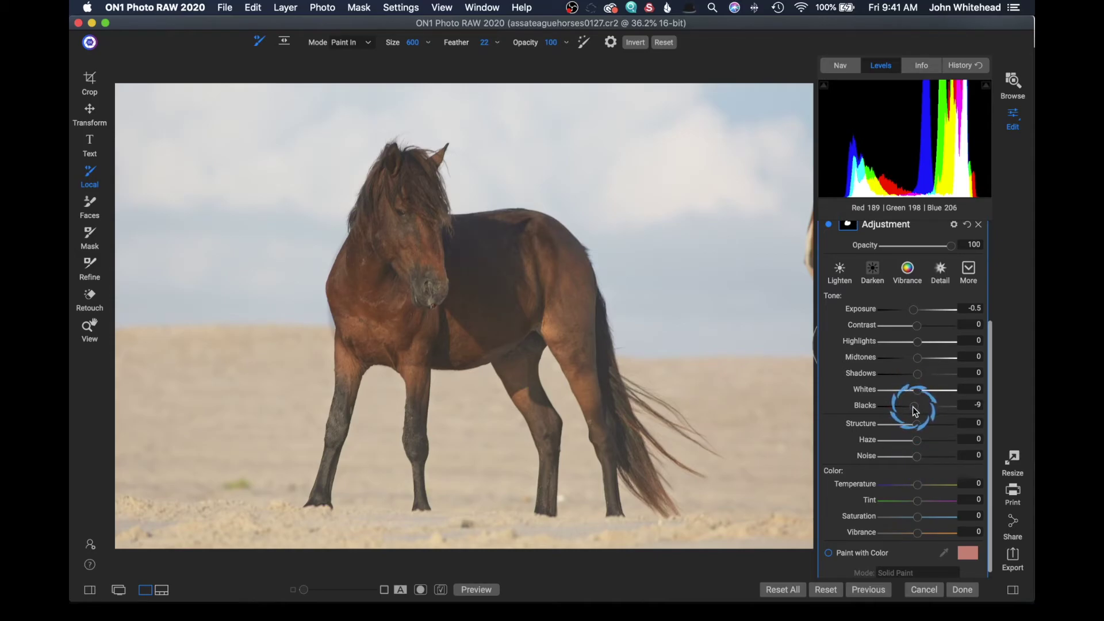
Extend the adjustment over the horse's hindquarters, reducing the brush to size 150 for the hind leg and rump edge.
mouse_move(514, 239)
mouse_down()
mouse_move(547, 253)
mouse_move(562, 284)
mouse_move(520, 333)
mouse_move(518, 322)
mouse_move(563, 312)
mouse_move(586, 337)
mouse_up()
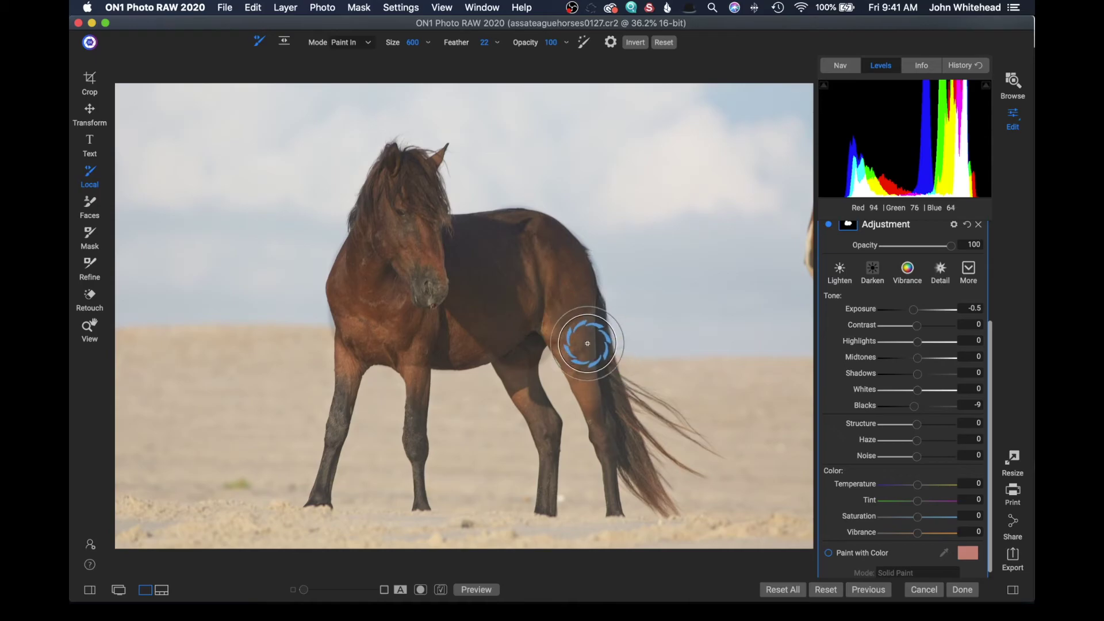
mouse_move(393, 43)
mouse_down()
mouse_move(382, 44)
mouse_move(386, 60)
mouse_up()
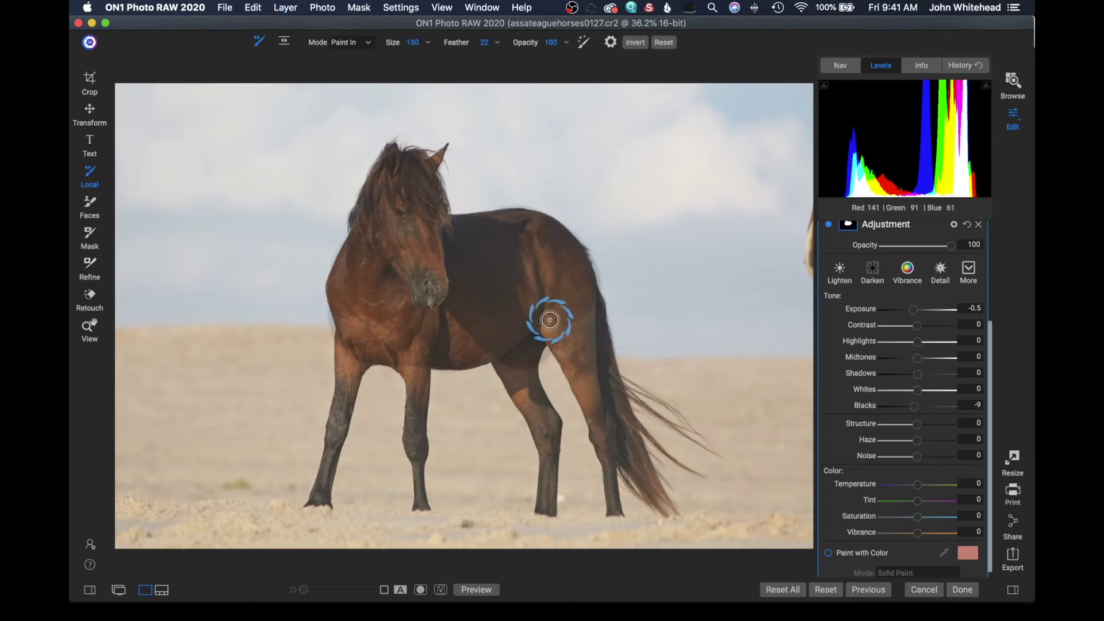
mouse_move(553, 336)
mouse_down()
mouse_move(584, 387)
mouse_move(586, 298)
mouse_move(587, 352)
mouse_move(563, 314)
mouse_move(593, 417)
mouse_move(558, 339)
mouse_move(587, 319)
mouse_move(593, 256)
mouse_up()
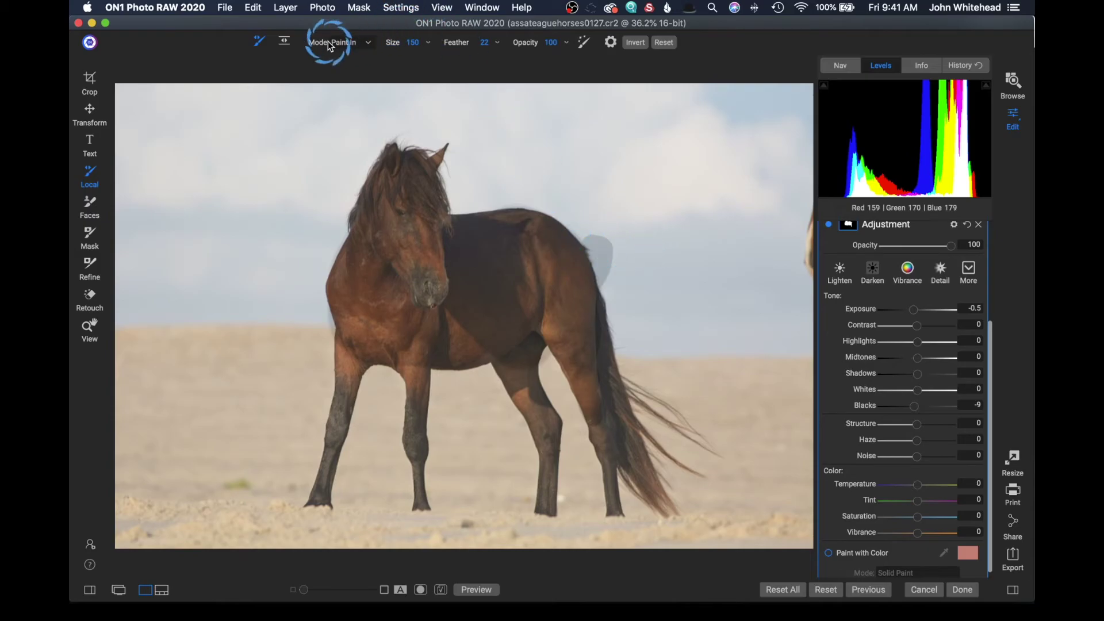
Set the brush mode to Paint Out and erase the adjustment spilled onto the sky behind the rump.
click(352, 43)
click(349, 54)
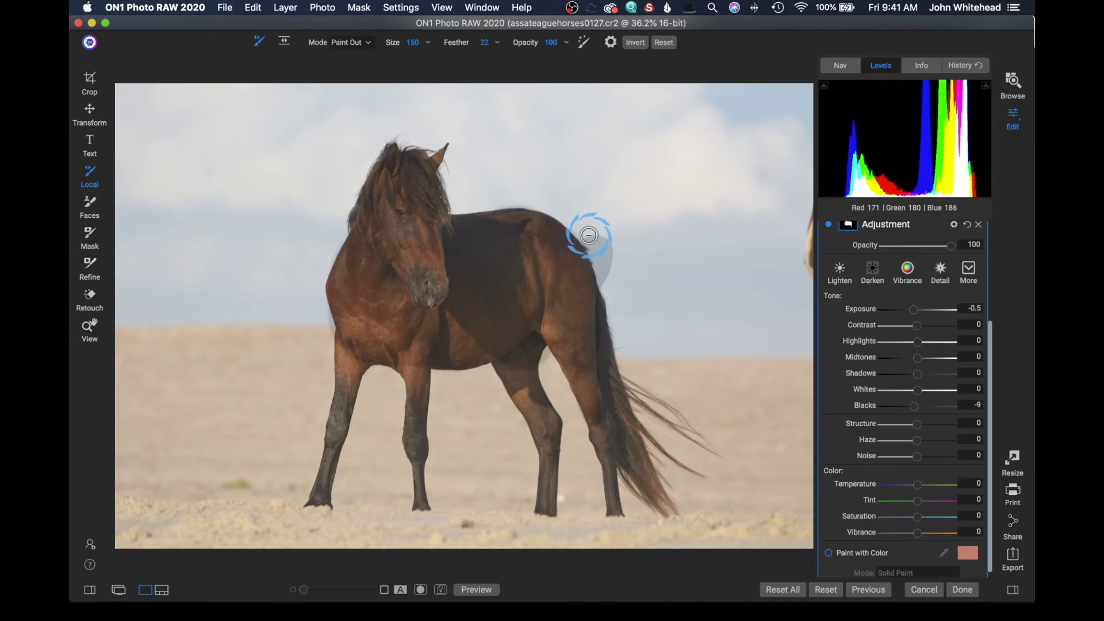
mouse_move(590, 242)
mouse_down()
mouse_move(604, 279)
mouse_move(602, 227)
mouse_move(587, 235)
mouse_move(586, 279)
mouse_move(598, 279)
mouse_up()
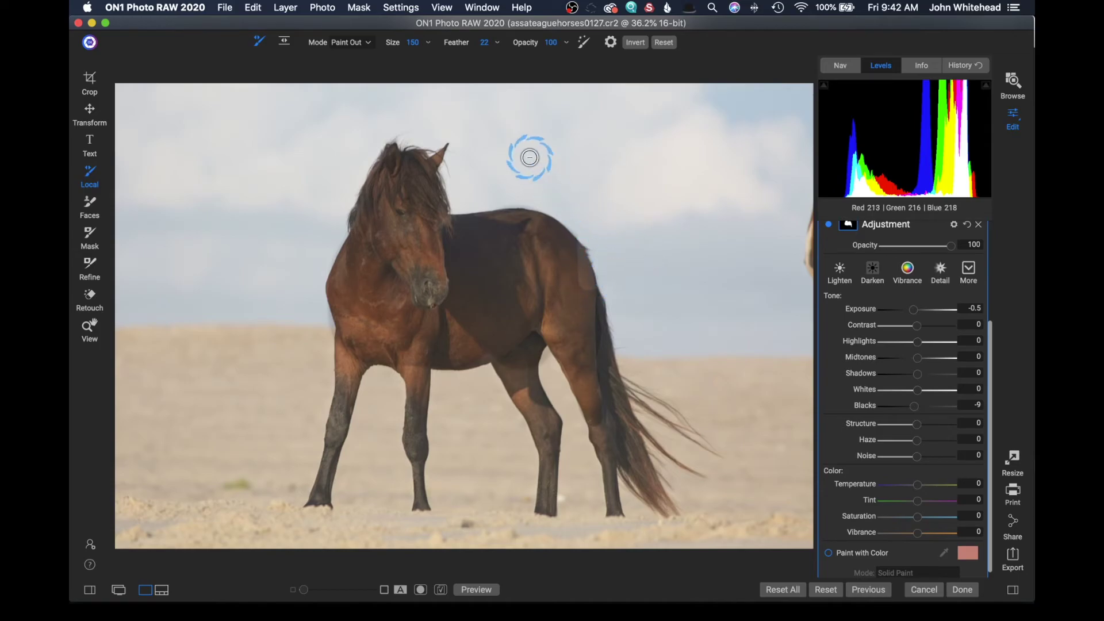
Return the brush to Paint In, repaint the rump edge, and erase the spill in the sky with a temporary Paint Out.
click(366, 45)
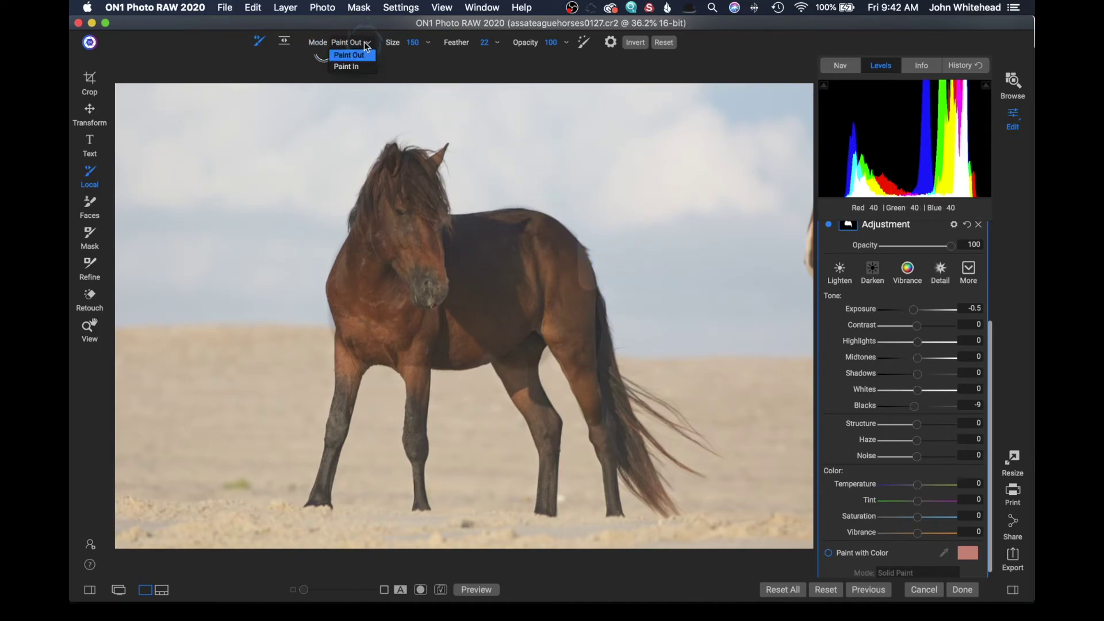
click(353, 65)
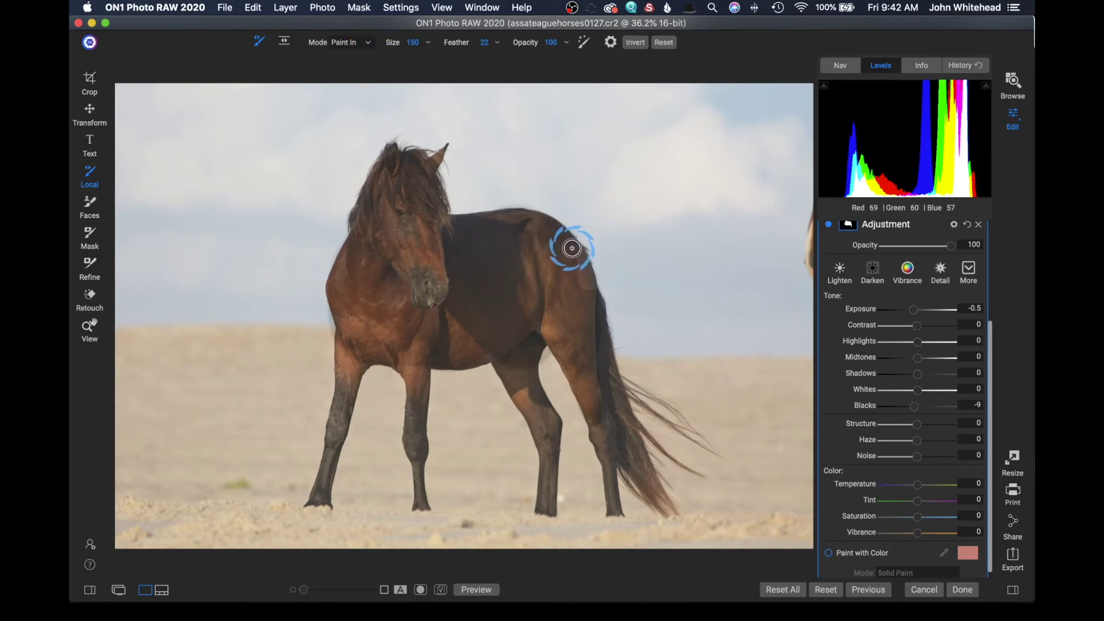
mouse_move(577, 253)
mouse_down()
mouse_move(585, 288)
mouse_move(617, 307)
mouse_move(606, 283)
mouse_up()
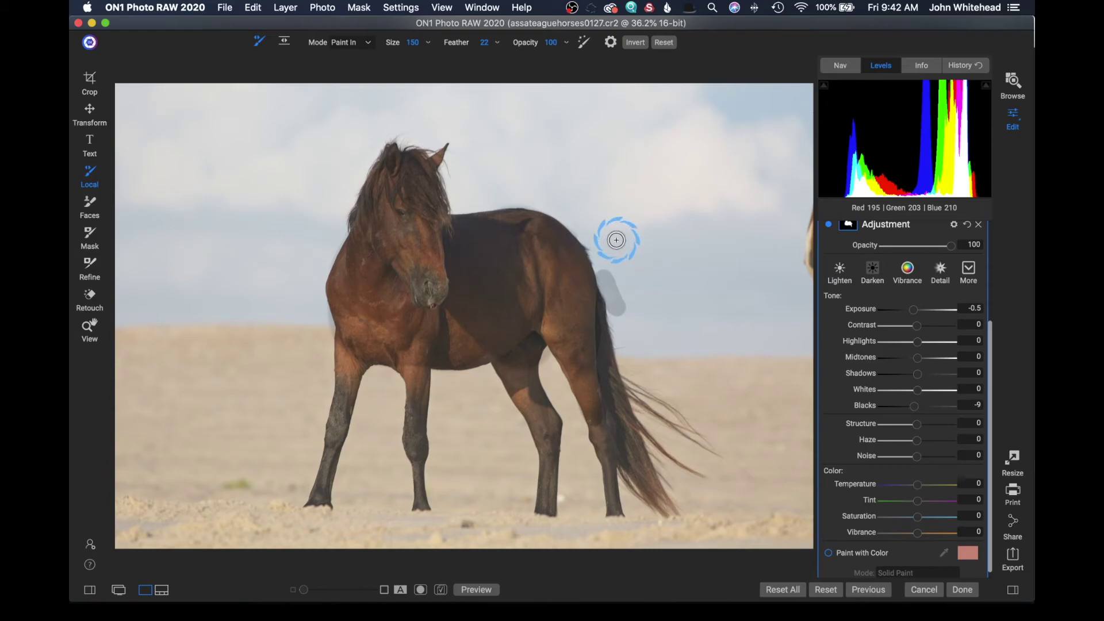
key(alt)
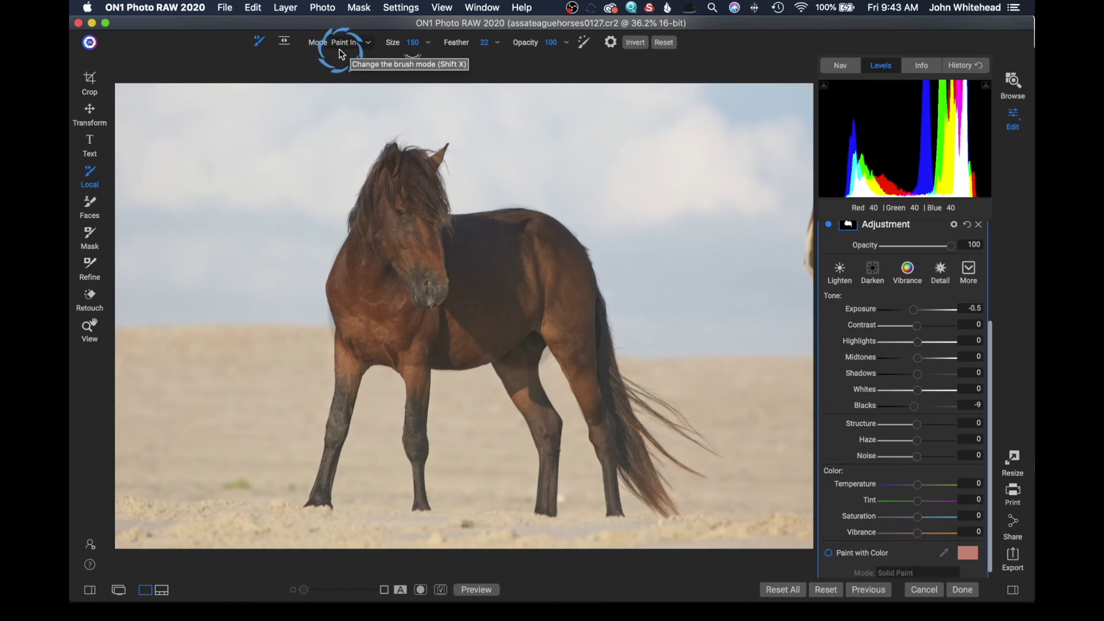
Select the gradient tool for local masking and add a fresh local adjustment to the photo.
click(283, 42)
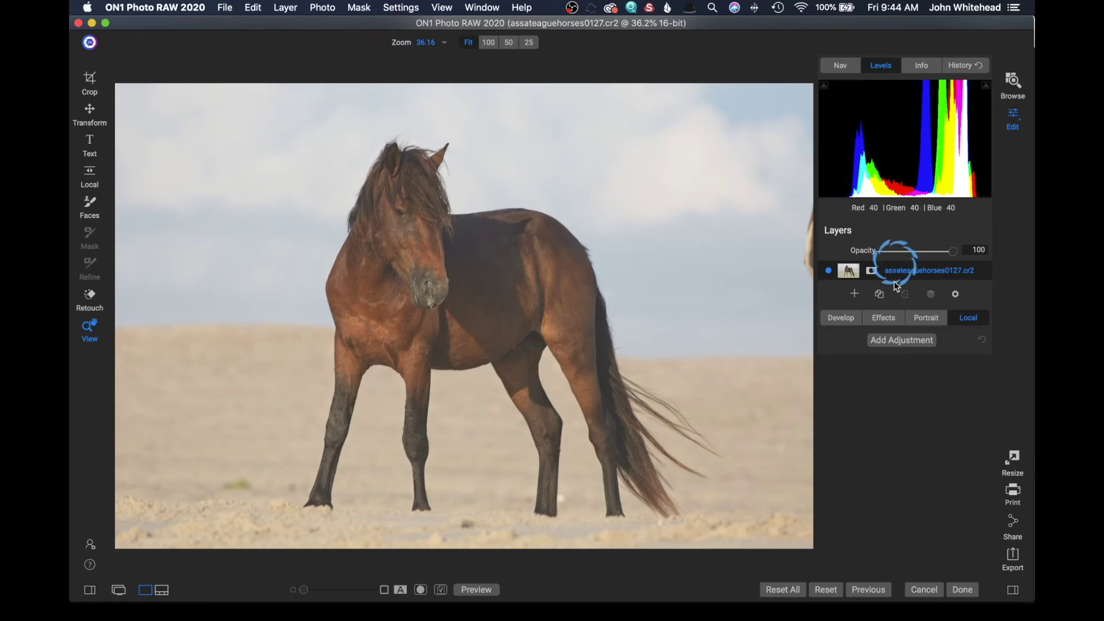
click(895, 344)
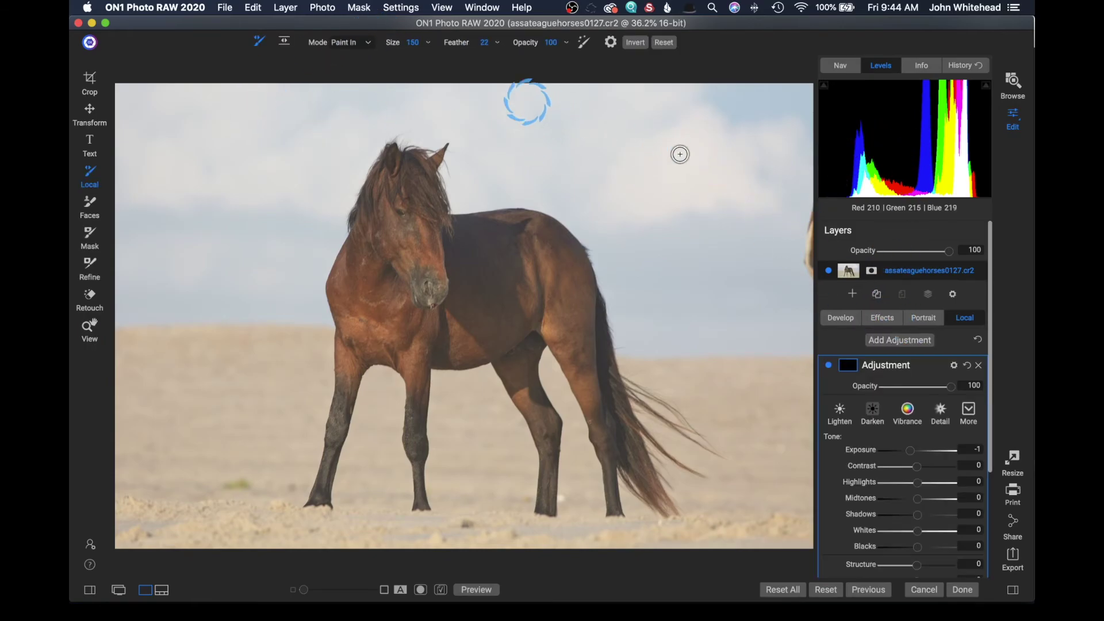
Mask the new adjustment with a linear gradient, first placing Linear Top over the sky, and switch its preset to Linear Bottom.
click(285, 43)
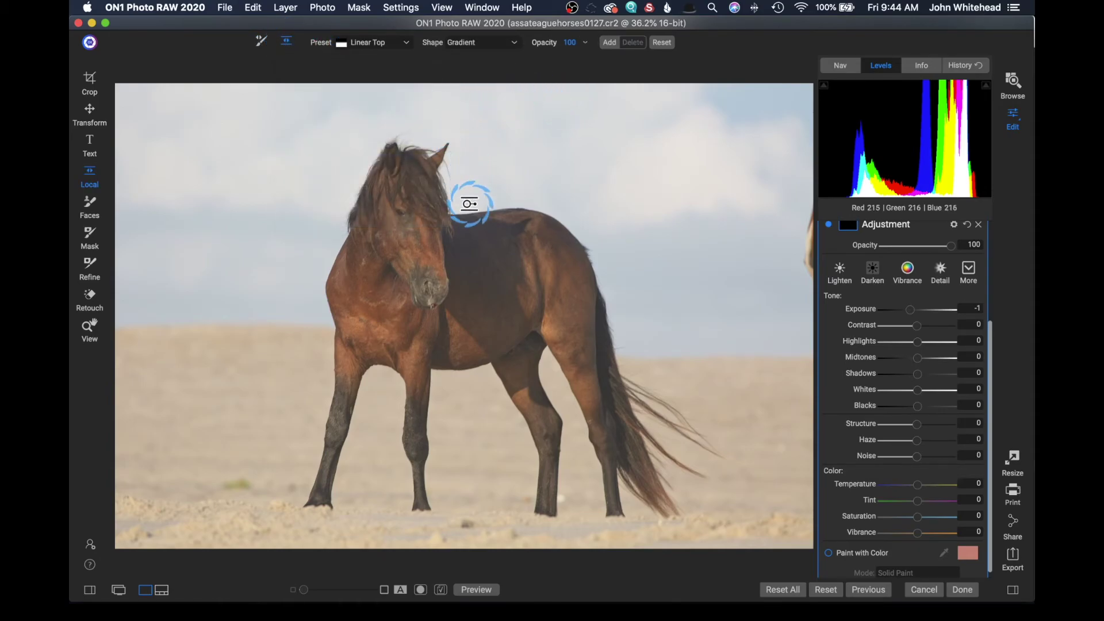
drag(466, 207, 459, 123)
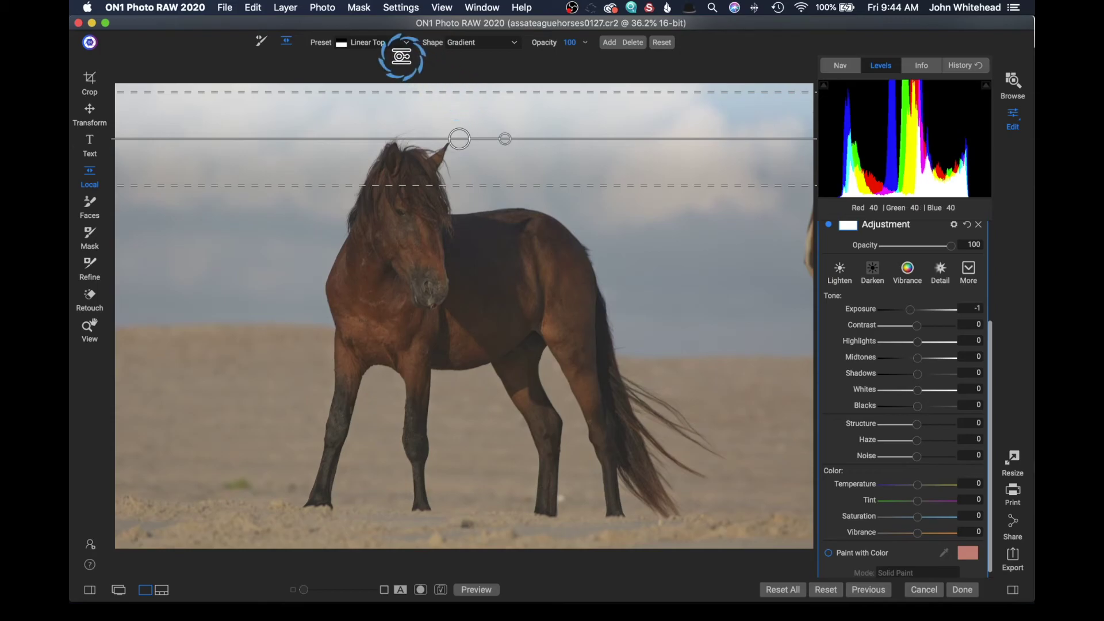
click(405, 44)
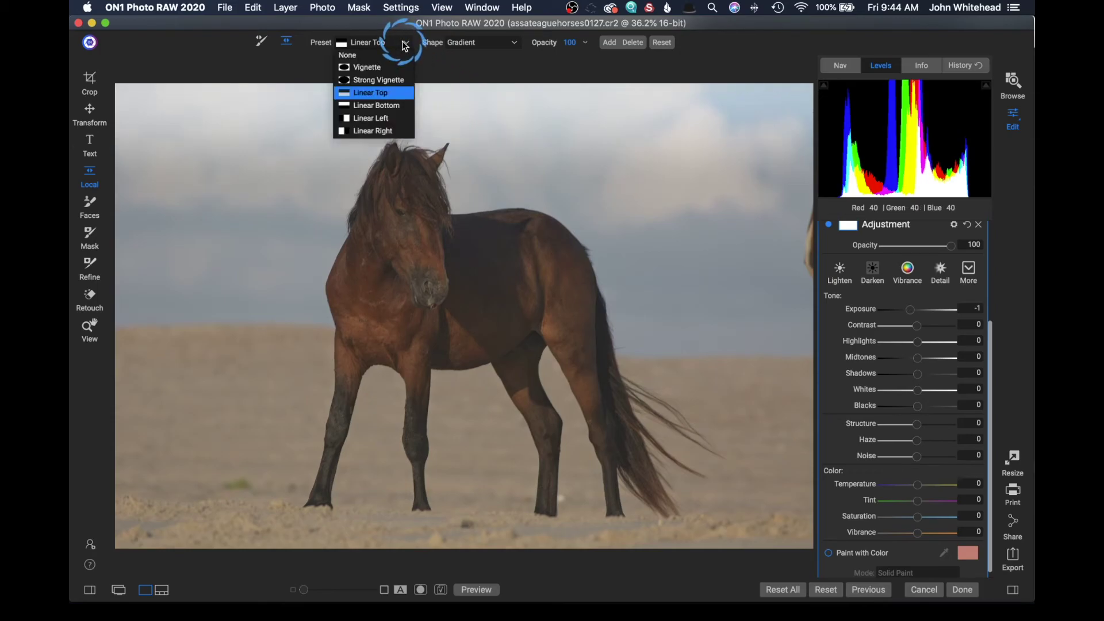
click(399, 105)
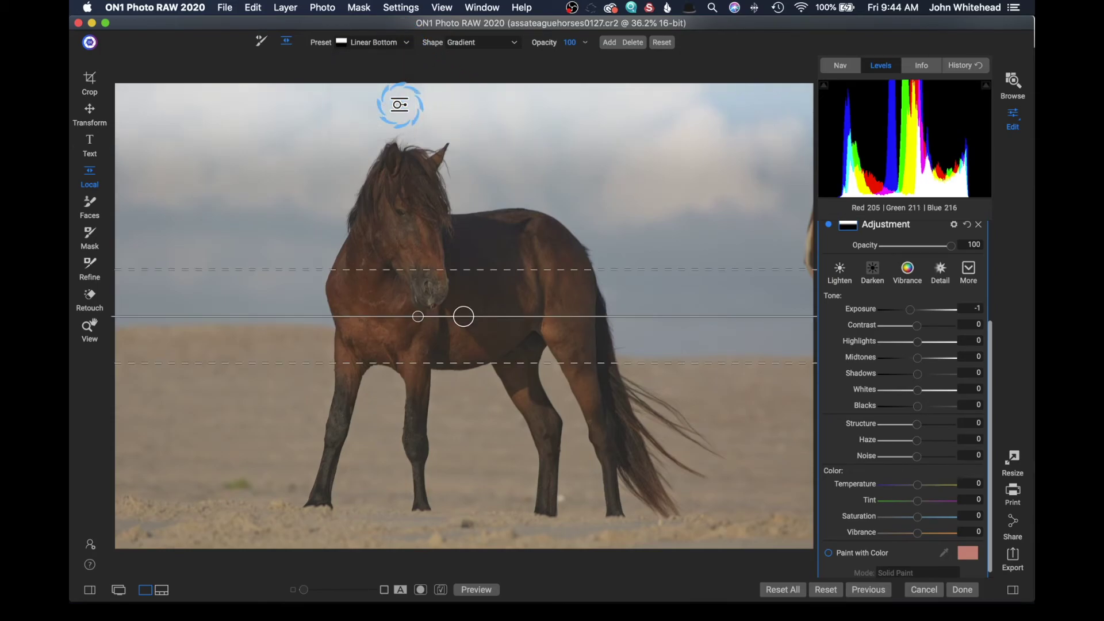
click(407, 44)
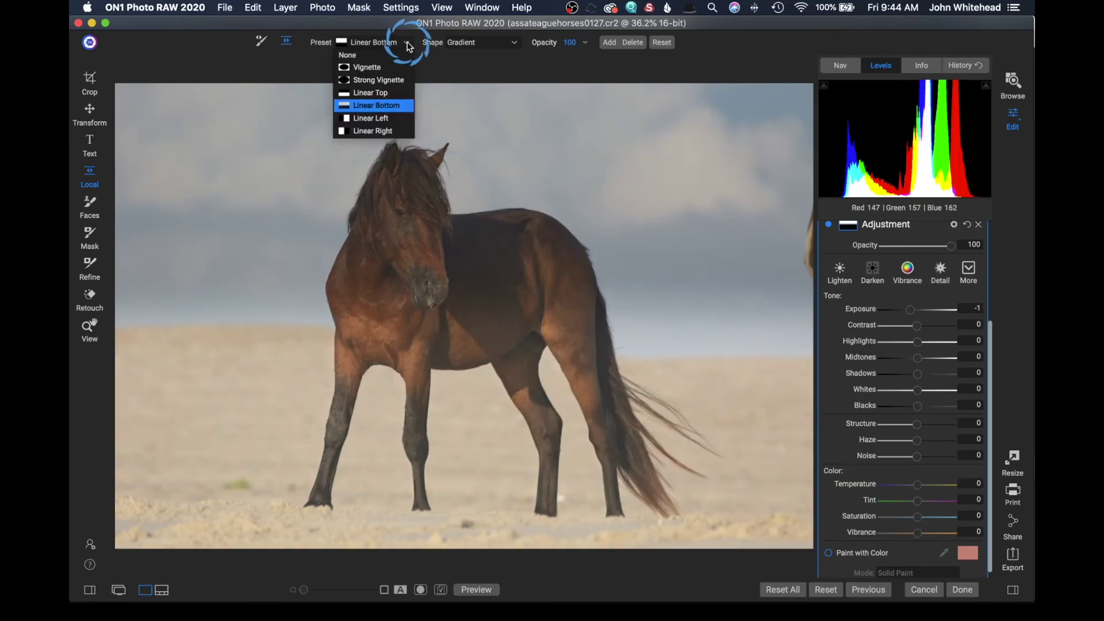
click(407, 45)
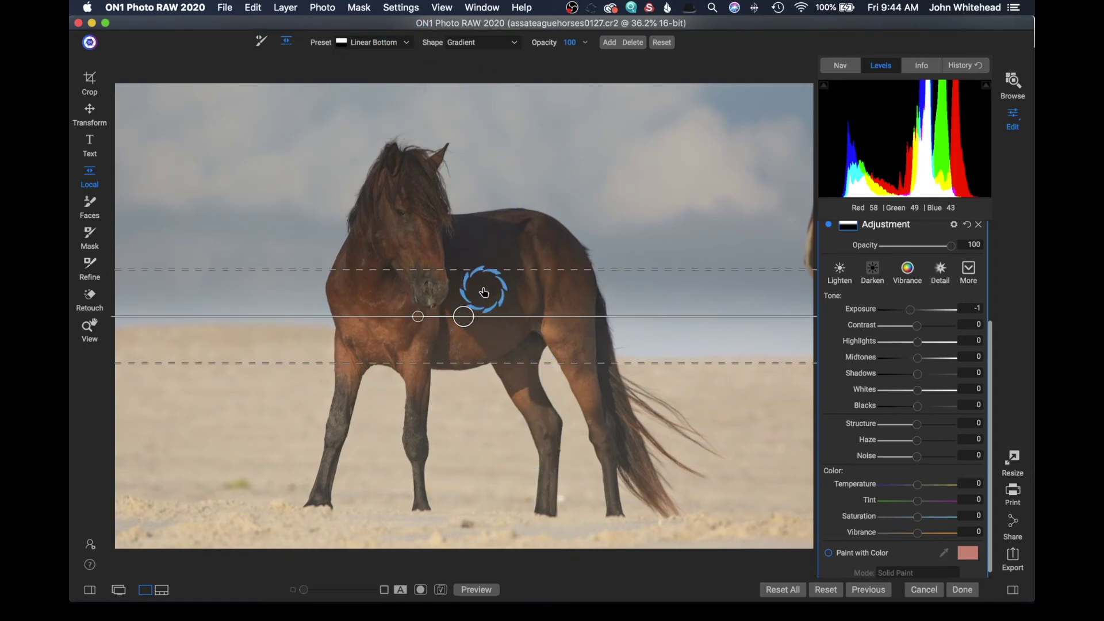
Widen the gradient's transition zone, raise its centre to the level of the horse's muzzle, and set the exposure to -0.5.
drag(487, 272, 493, 225)
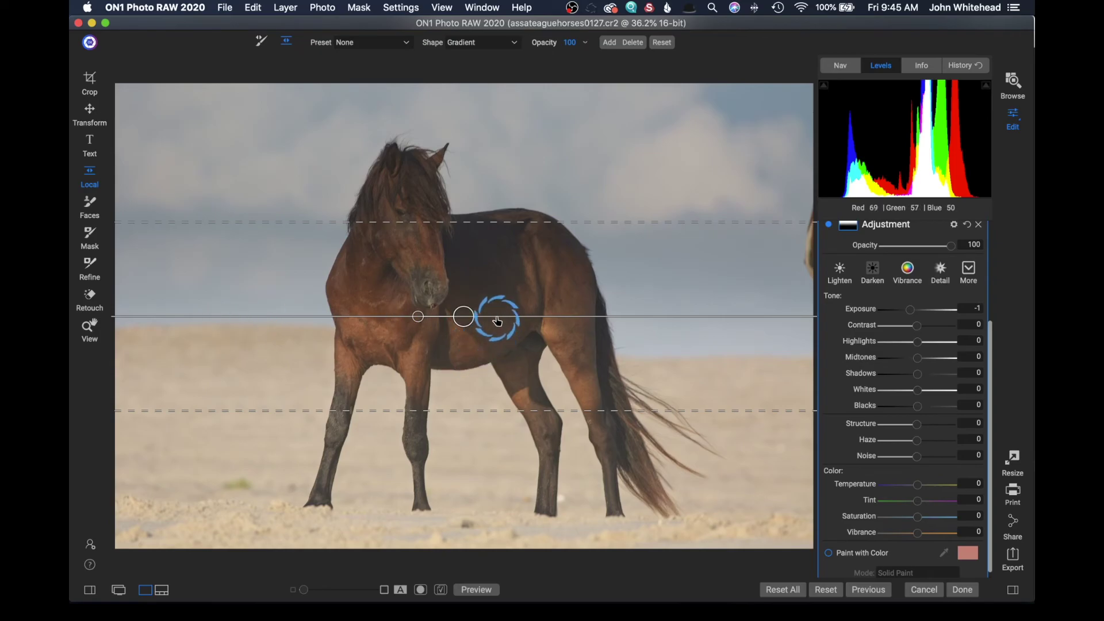
drag(497, 317, 498, 280)
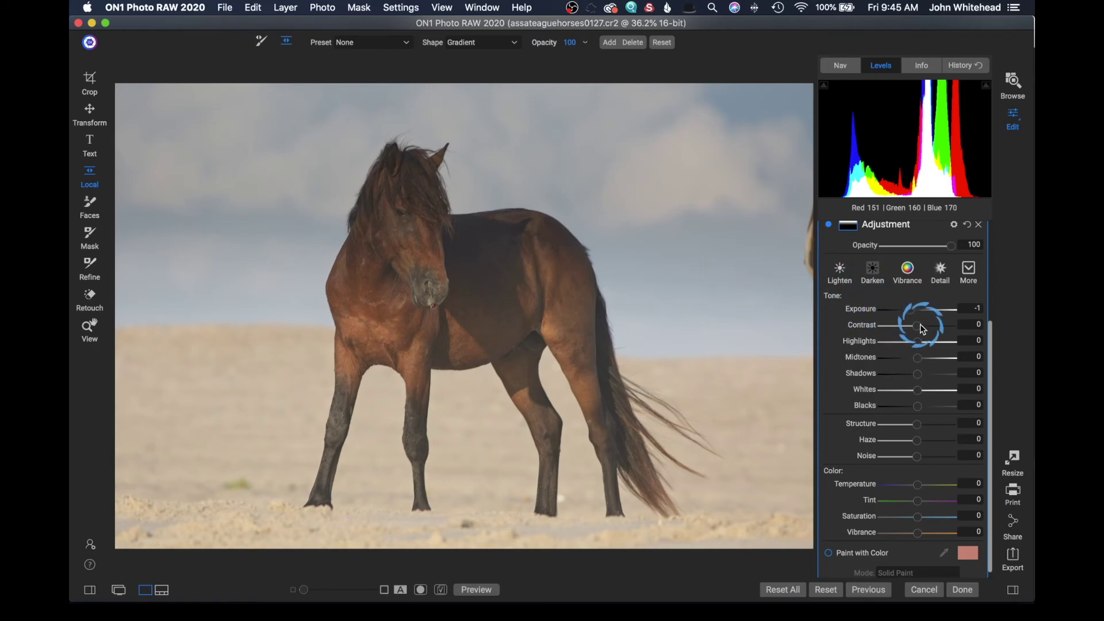
drag(913, 310, 914, 309)
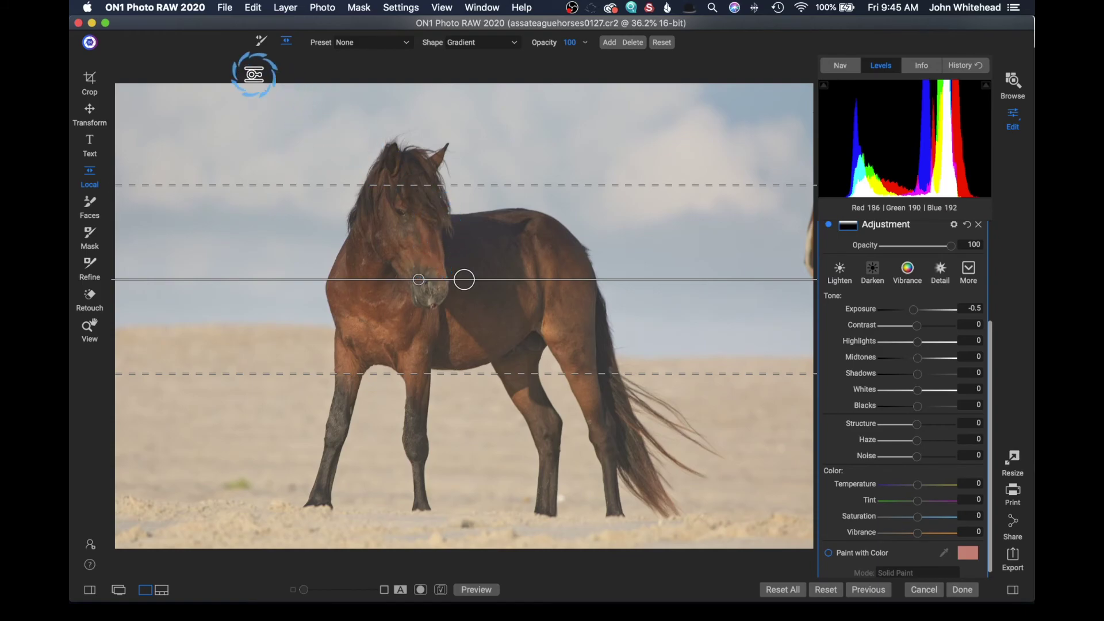
Erase the gradient adjustment from the horse's head and body using a Paint Out brush enlarged to size 400.
click(259, 43)
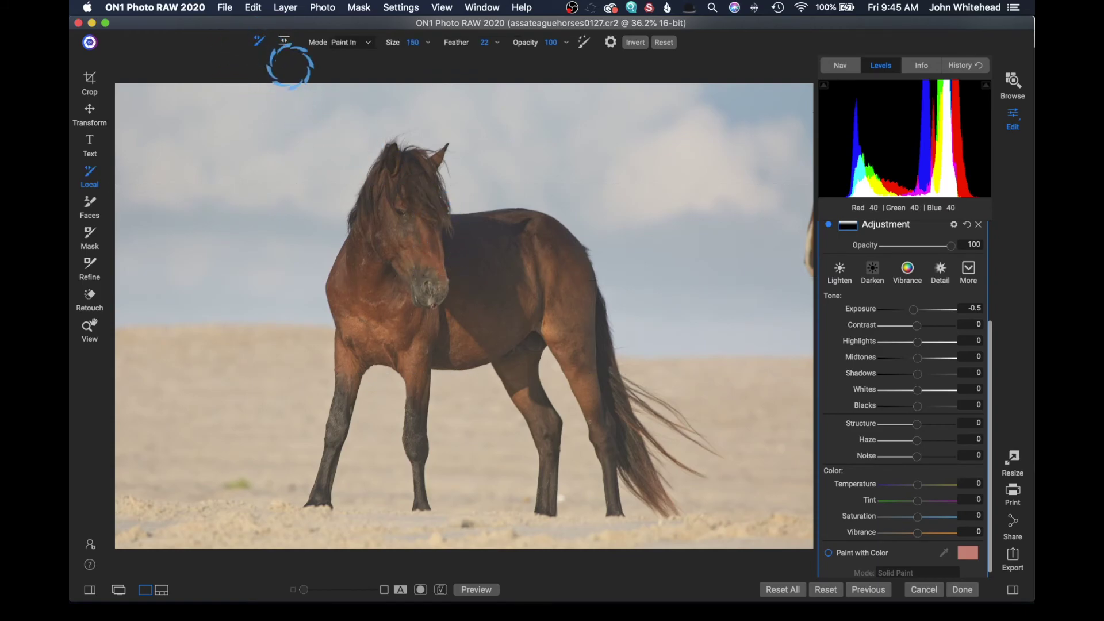
click(345, 42)
click(343, 56)
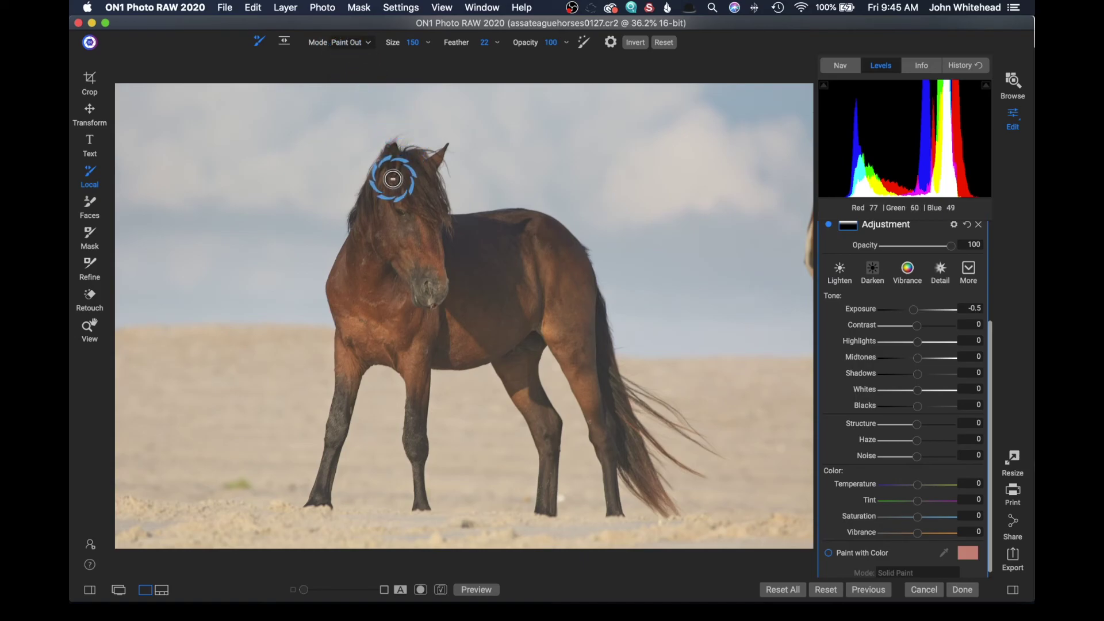
key(bracketright)
key(bracketright)
key(bracketright)
key(bracketright)
key(bracketright)
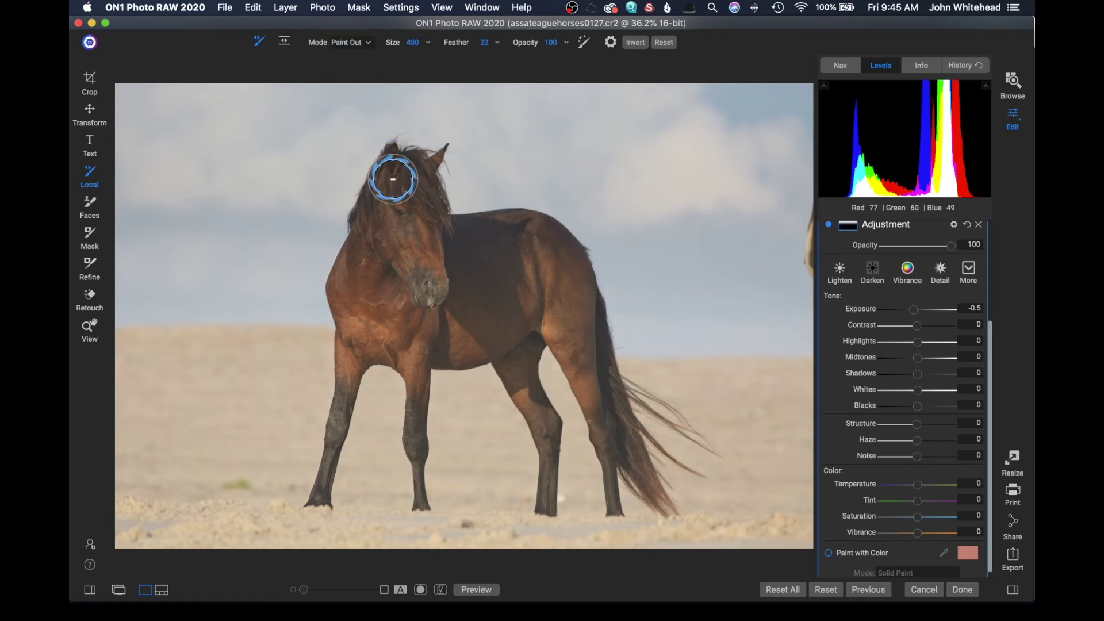
mouse_move(393, 178)
mouse_down()
mouse_move(362, 269)
mouse_move(364, 308)
mouse_move(413, 240)
mouse_move(522, 238)
mouse_move(553, 265)
mouse_move(582, 335)
mouse_move(424, 341)
mouse_move(410, 331)
mouse_move(407, 303)
mouse_move(480, 313)
mouse_move(399, 307)
mouse_move(403, 283)
mouse_move(458, 285)
mouse_up()
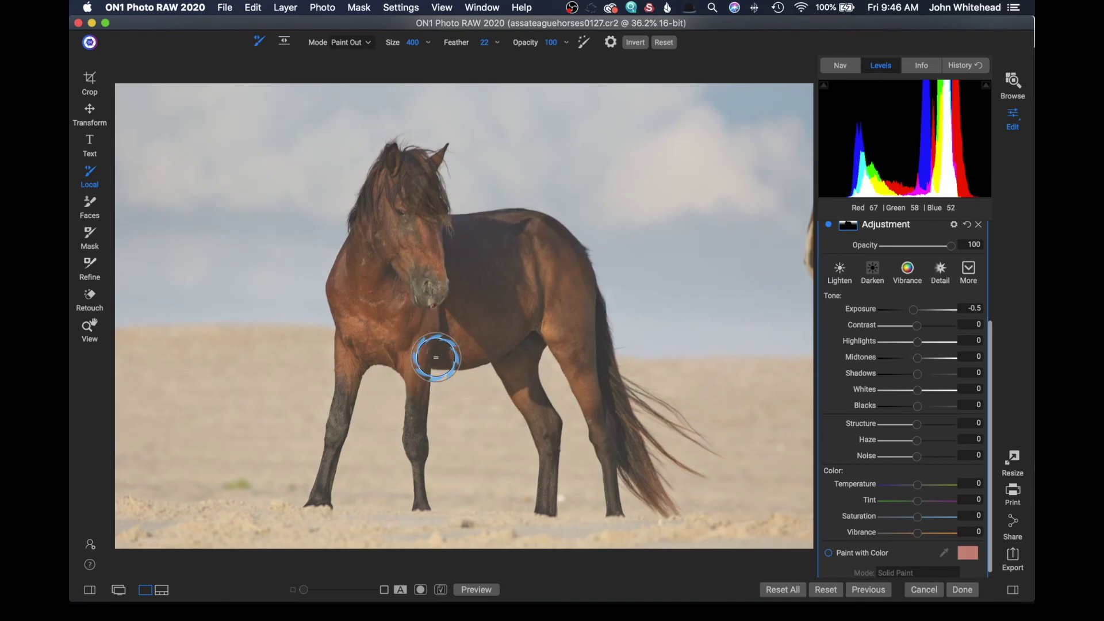
Add another local adjustment with exposure 0, contrast 17 and blacks -3.
scroll(917, 338, up, 5)
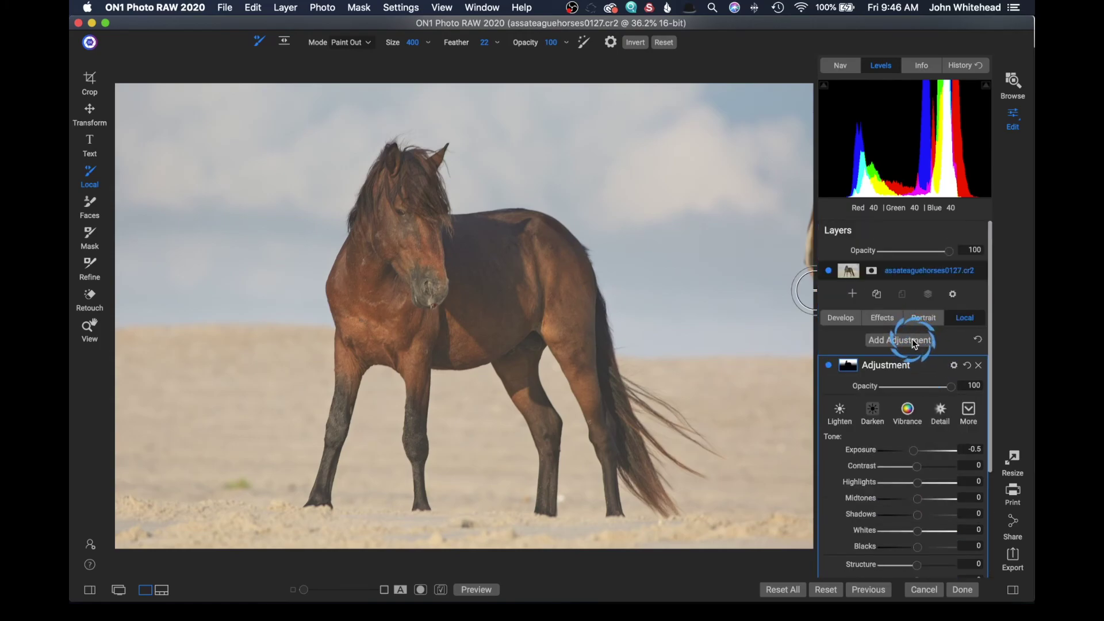
click(914, 342)
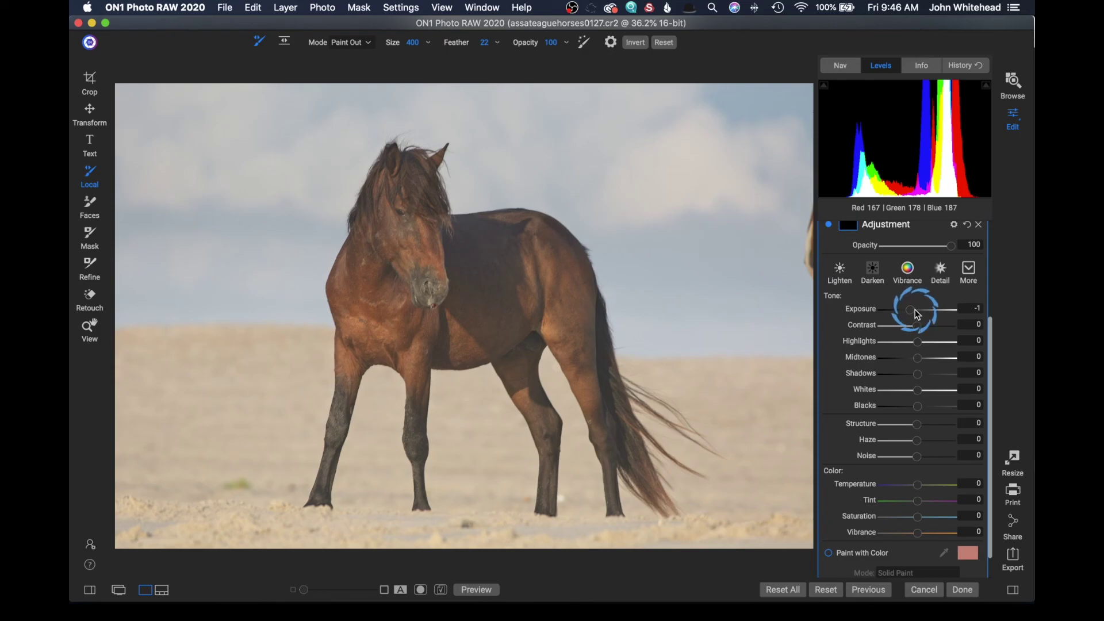
drag(917, 310, 924, 332)
double_click(860, 308)
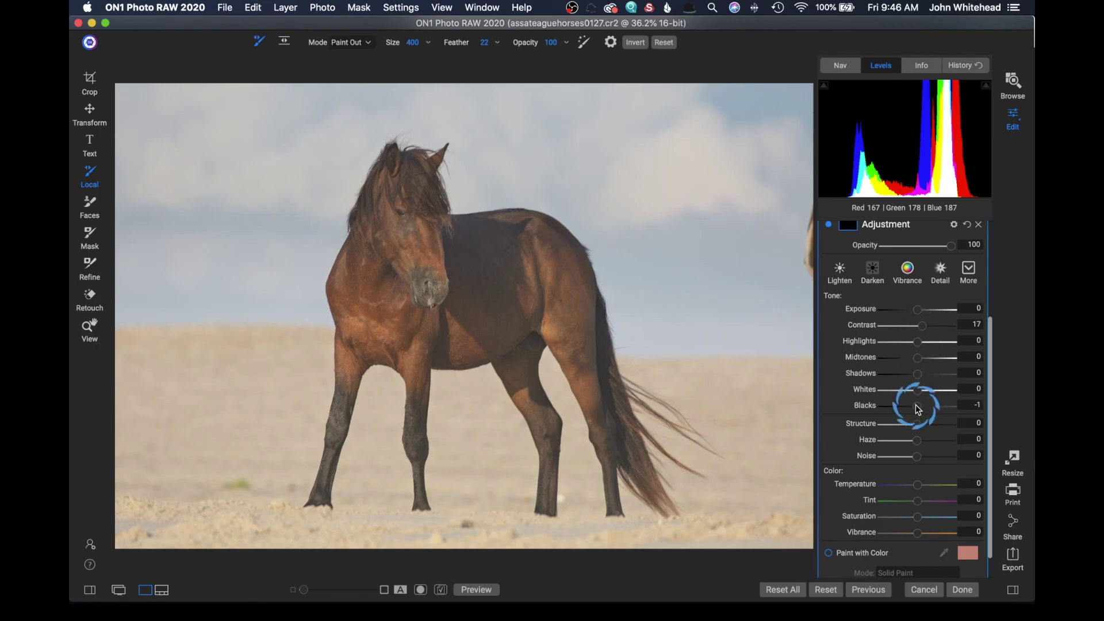
Set the brush mode to Paint In and paint the contrast adjustment over the horse's head and body.
drag(380, 207, 400, 188)
click(344, 43)
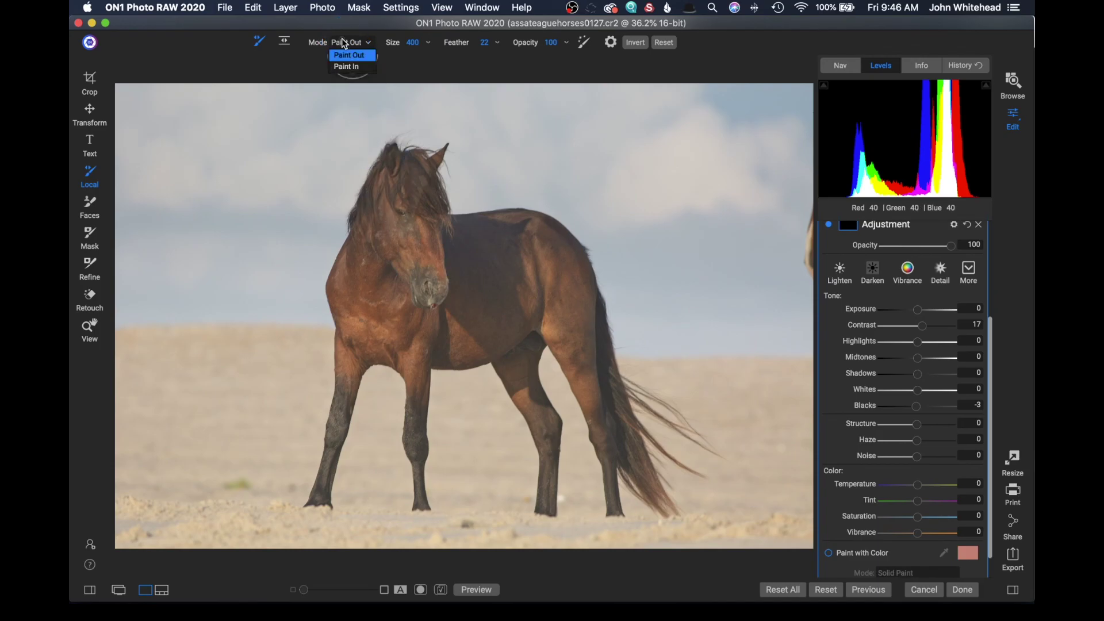
click(353, 74)
mouse_move(397, 173)
mouse_down()
mouse_move(390, 269)
mouse_move(418, 263)
mouse_move(419, 243)
mouse_move(553, 257)
mouse_move(531, 233)
mouse_move(510, 235)
mouse_move(535, 241)
mouse_move(567, 312)
mouse_move(433, 338)
mouse_move(379, 332)
mouse_move(361, 318)
mouse_move(364, 288)
mouse_move(393, 251)
mouse_move(389, 274)
mouse_move(494, 281)
mouse_move(497, 303)
mouse_move(473, 286)
mouse_up()
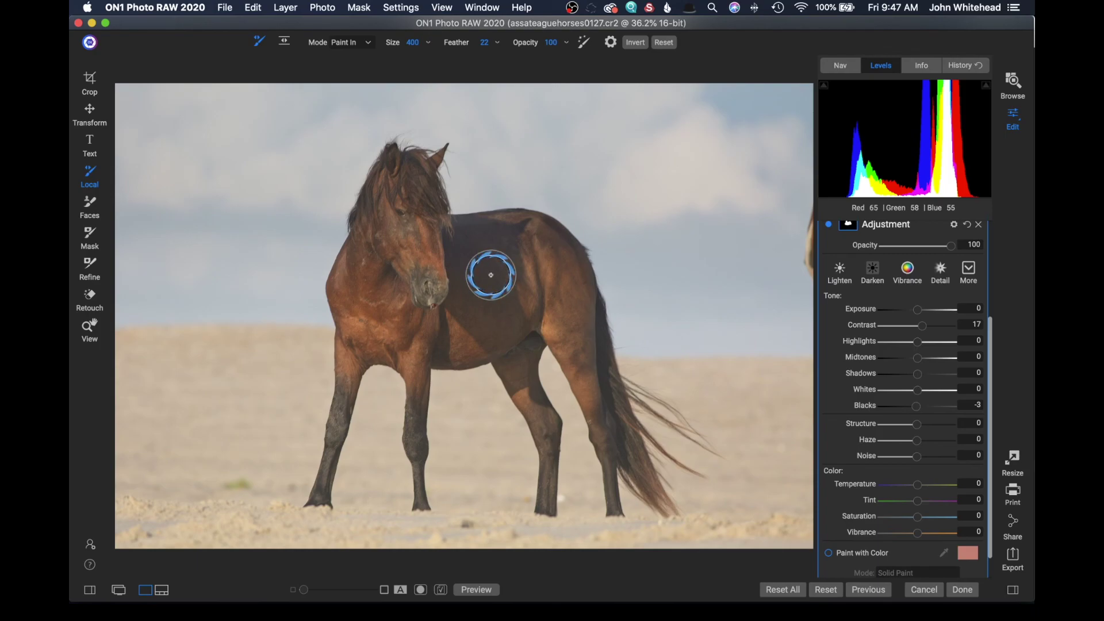
mouse_move(491, 274)
mouse_down()
mouse_move(552, 288)
mouse_move(532, 268)
mouse_move(508, 267)
mouse_up()
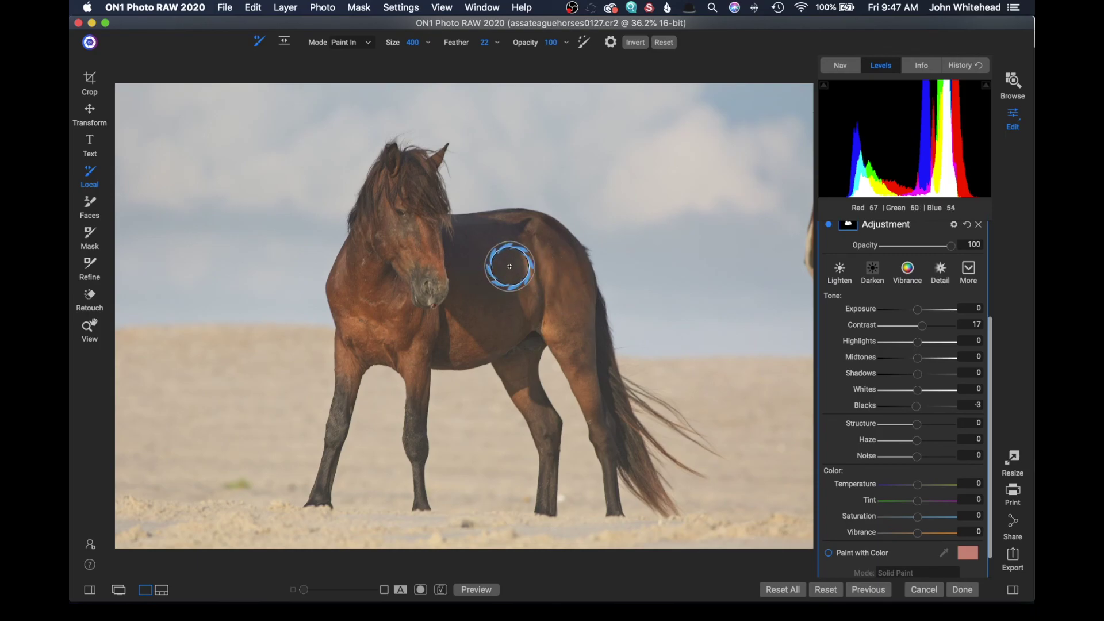
drag(509, 266, 517, 278)
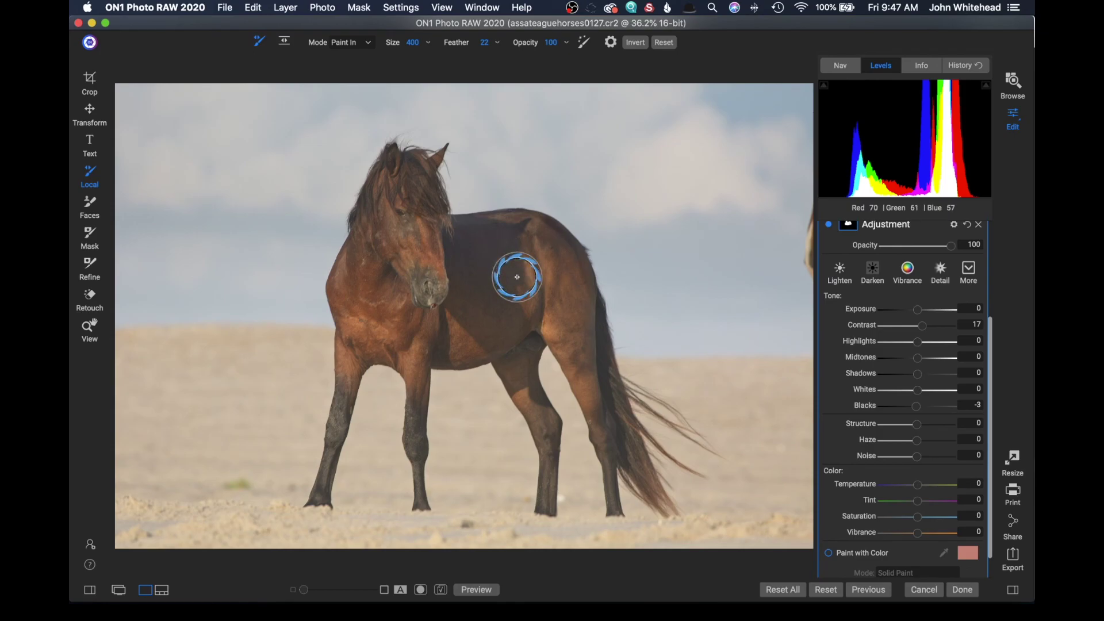